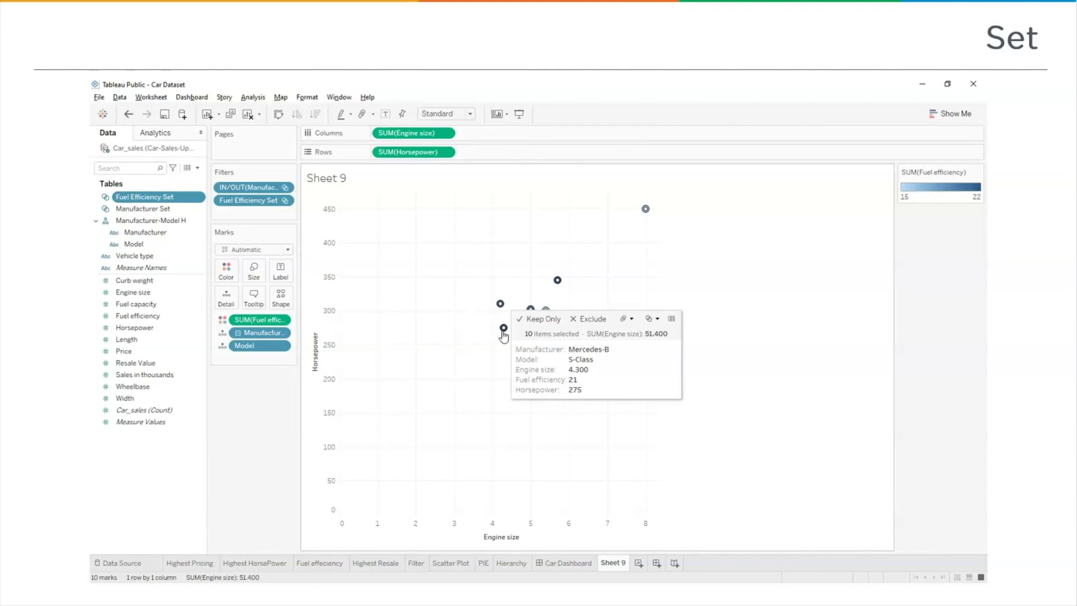
Leave the slideshow and return to the Tableau Public workbook on its Highest Pricing sheet.
{"action": "key", "text": "alt+Tab"}
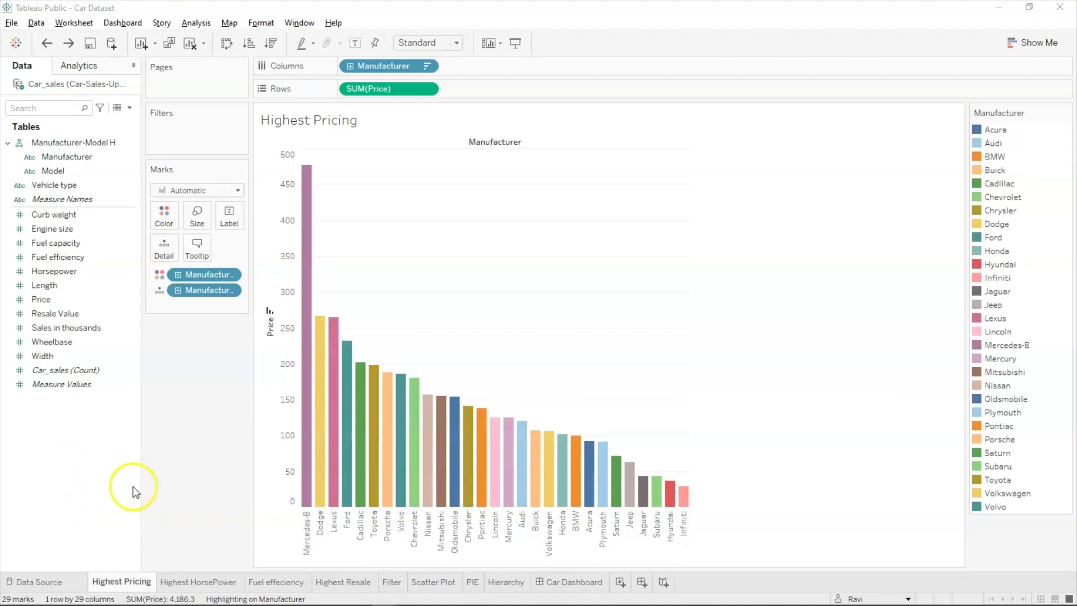
{"action": "mouse_move", "coordinate": [620, 586]}
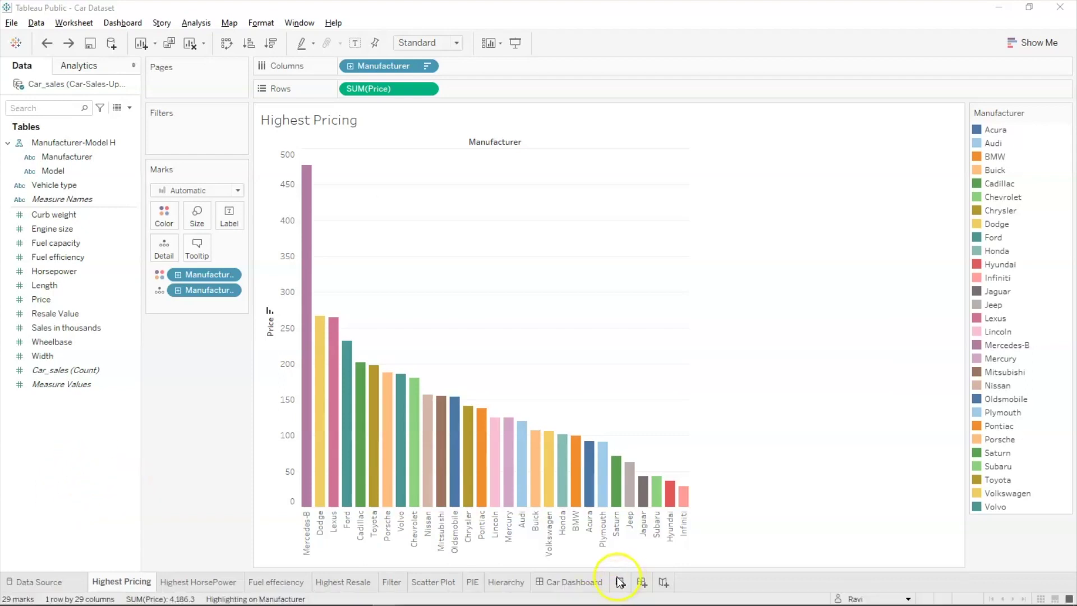
Add a new worksheet after Highest Pricing and rename its tab 'Set Function'.
{"action": "left_click", "coordinate": [621, 584]}
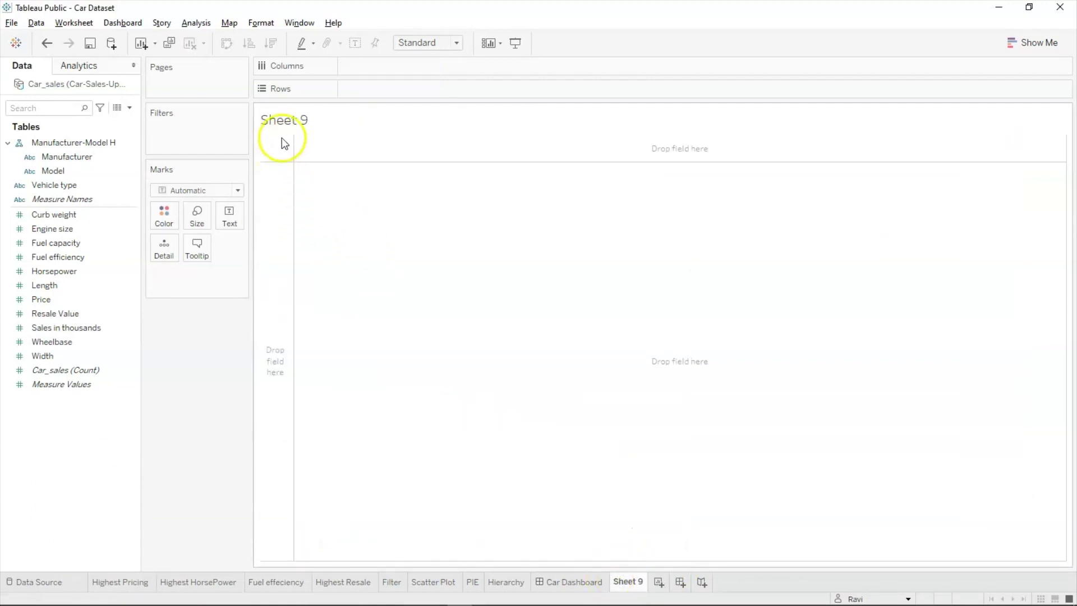
{"action": "double_click", "coordinate": [285, 121]}
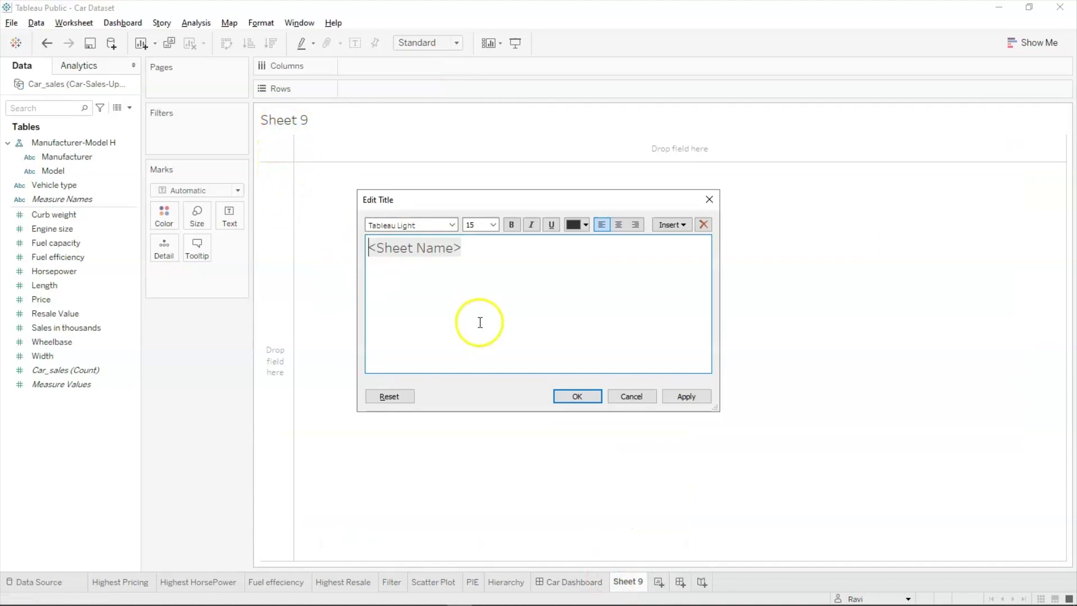
{"action": "left_click", "coordinate": [631, 396]}
{"action": "double_click", "coordinate": [617, 578]}
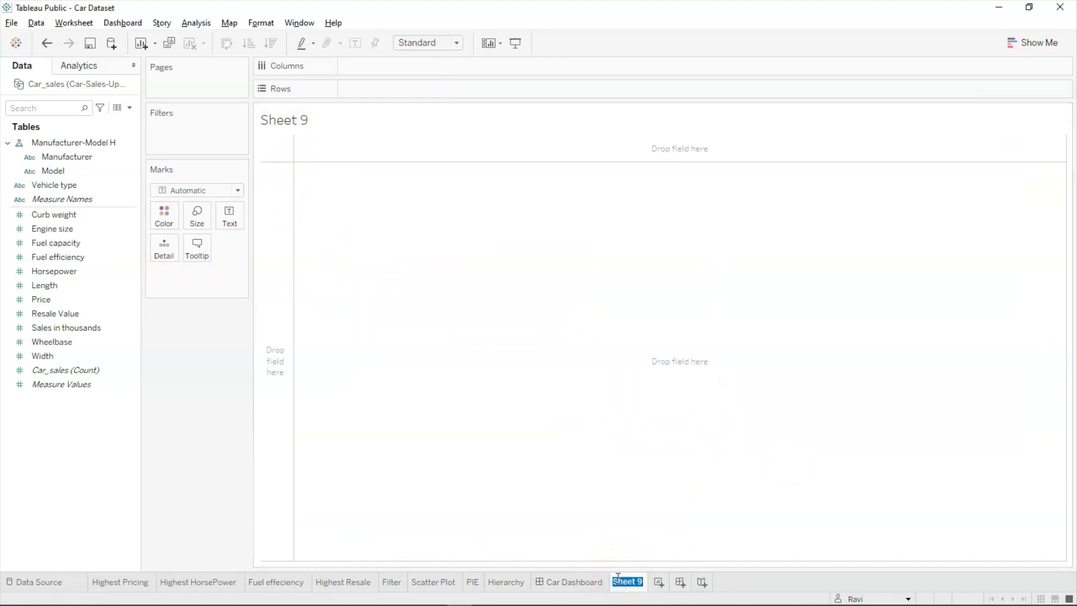
{"action": "type", "text": "Set Func"}
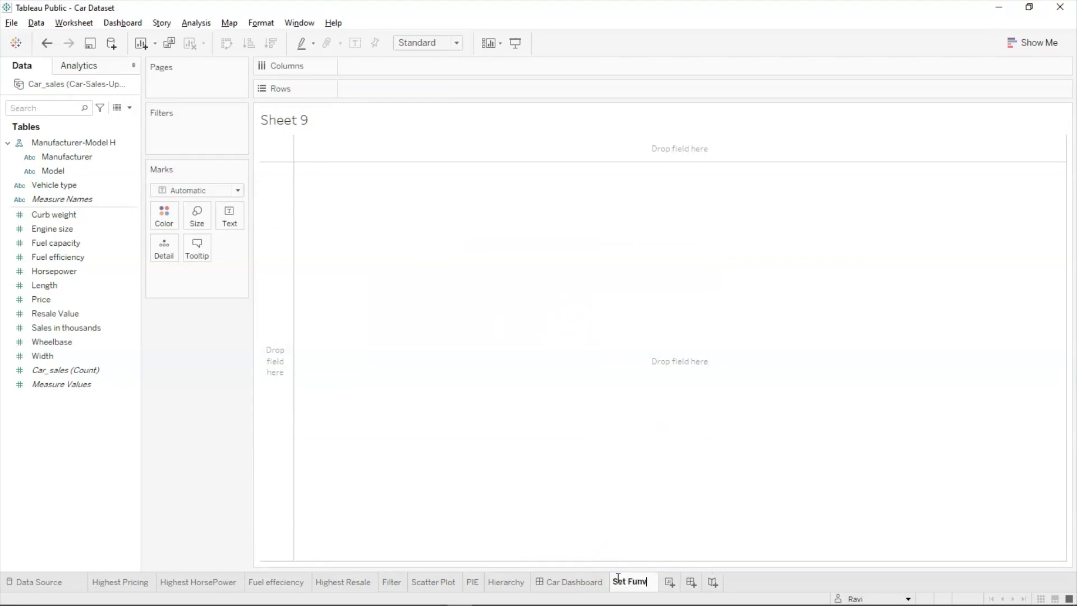
{"action": "type", "text": "tion"}
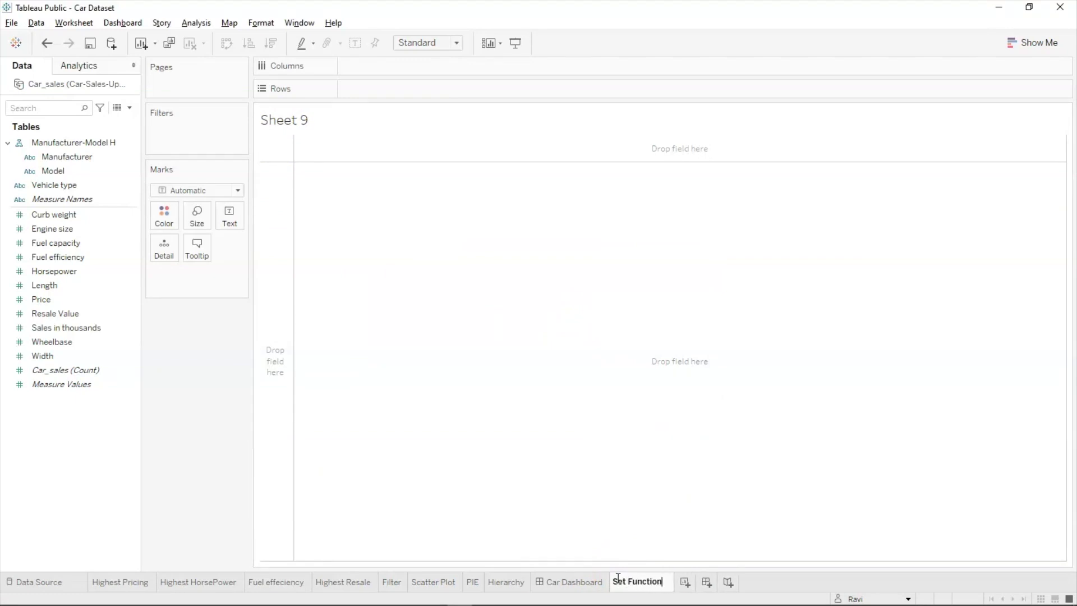
{"action": "key", "text": "Return"}
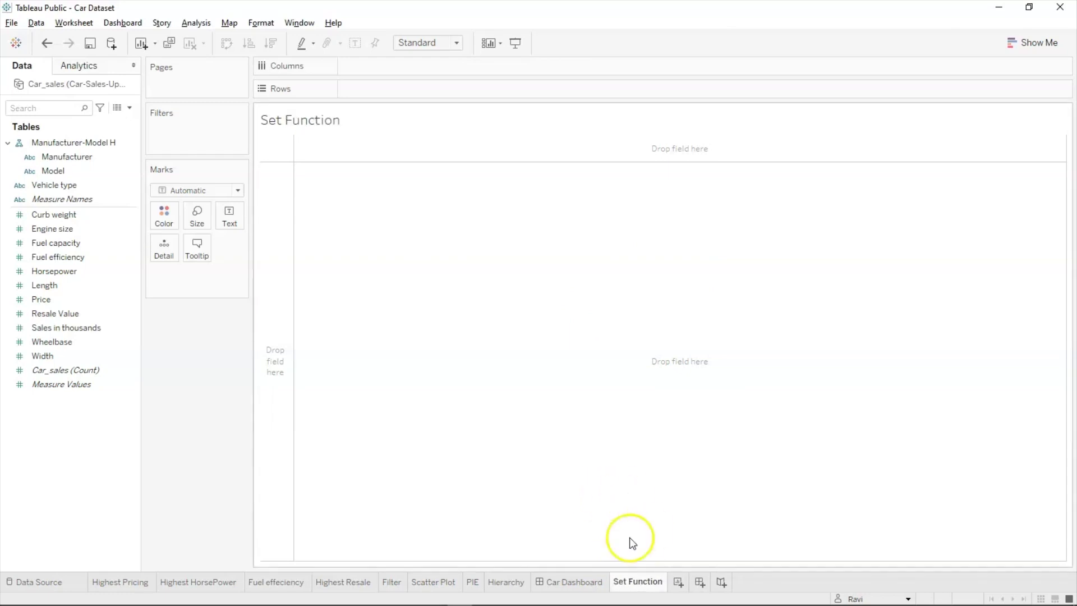
{"action": "left_click", "coordinate": [130, 357]}
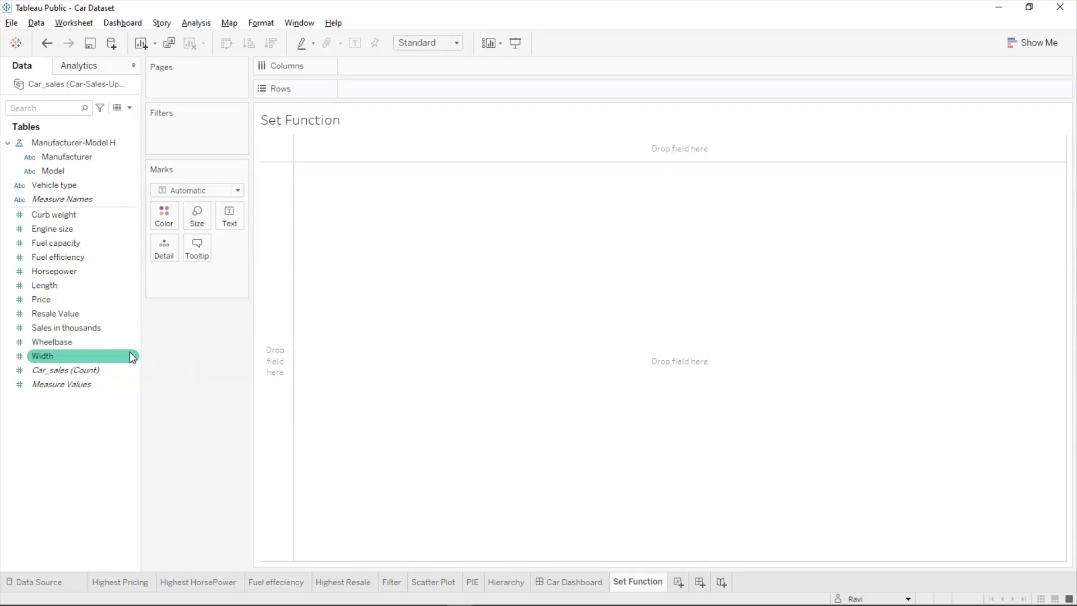
Put Engine size on Columns and Horsepower on Rows.
{"action": "left_click", "coordinate": [59, 385]}
{"action": "left_click", "coordinate": [43, 299]}
{"action": "left_click", "coordinate": [70, 229]}
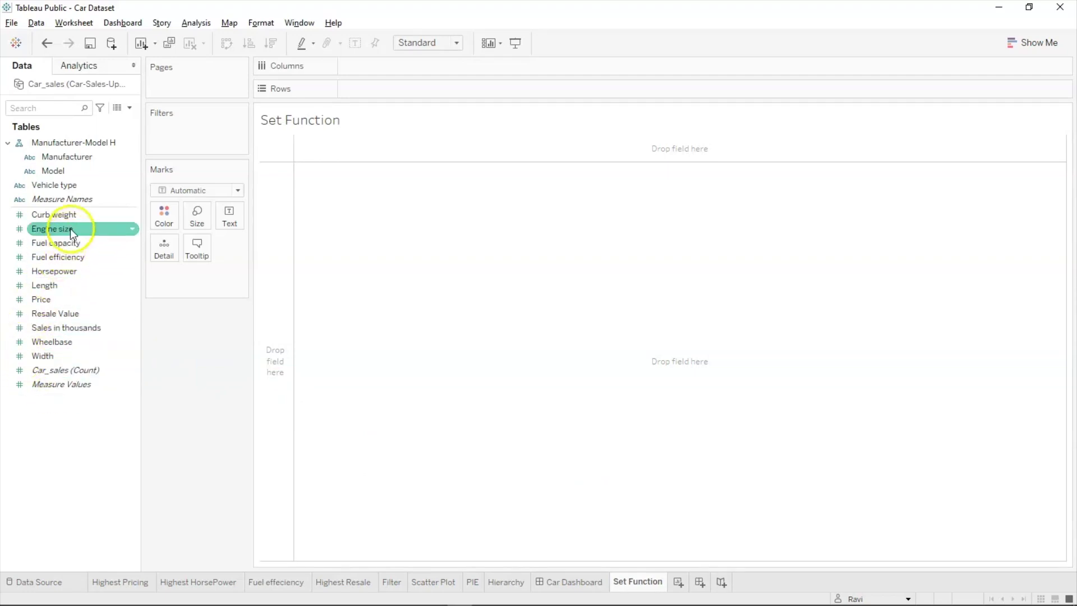
{"action": "left_click", "coordinate": [73, 187]}
{"action": "left_click", "coordinate": [71, 230]}
{"action": "left_click_drag", "start_coordinate": [71, 236], "coordinate": [386, 72]}
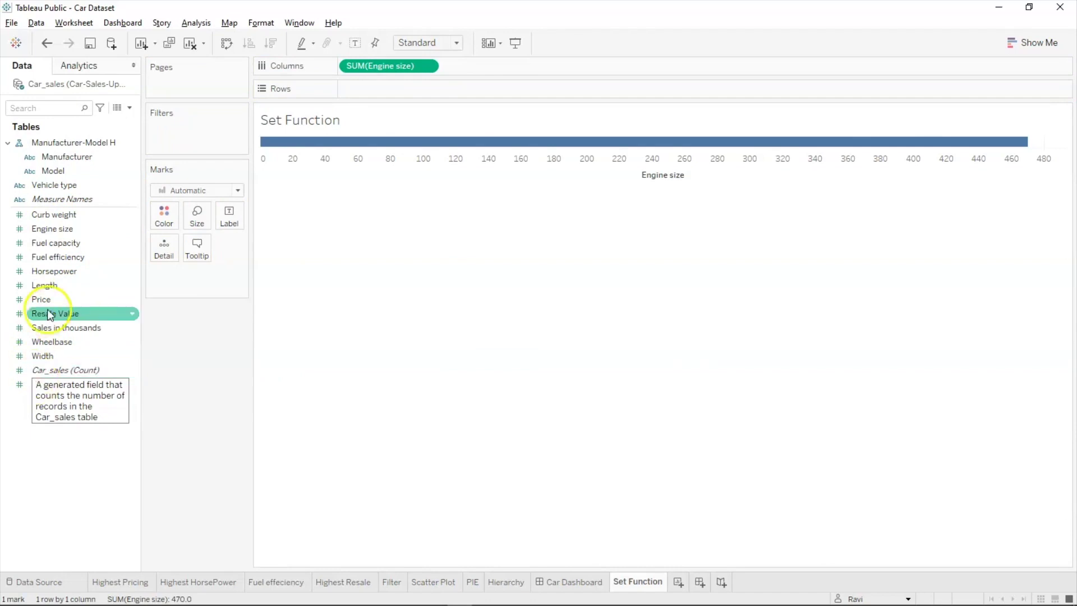
{"action": "left_click", "coordinate": [59, 274]}
{"action": "left_click_drag", "start_coordinate": [60, 278], "coordinate": [378, 97]}
Inspect the single aggregated SUM(Engine size) vs SUM(Horsepower) mark.
{"action": "left_click", "coordinate": [385, 204]}
{"action": "left_click", "coordinate": [401, 129]}
{"action": "left_click", "coordinate": [601, 234]}
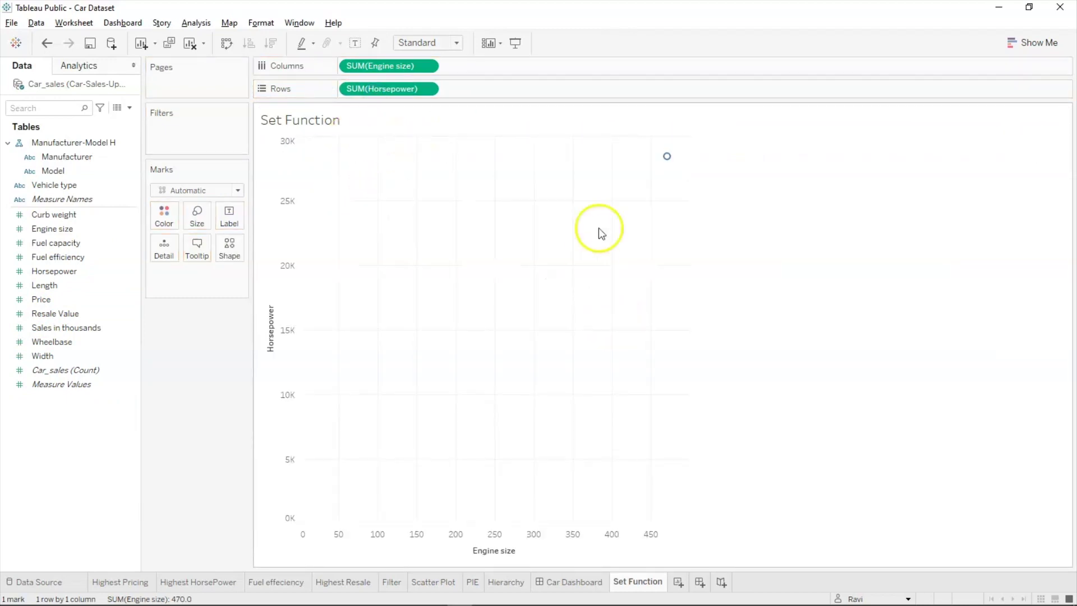
{"action": "mouse_move", "coordinate": [668, 169]}
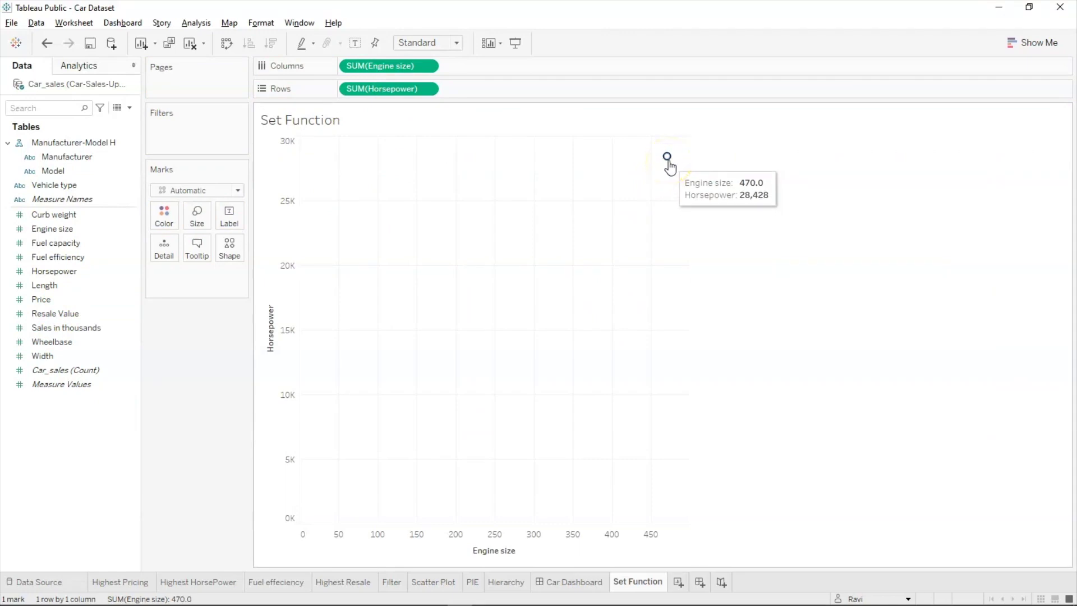
{"action": "left_click", "coordinate": [670, 166]}
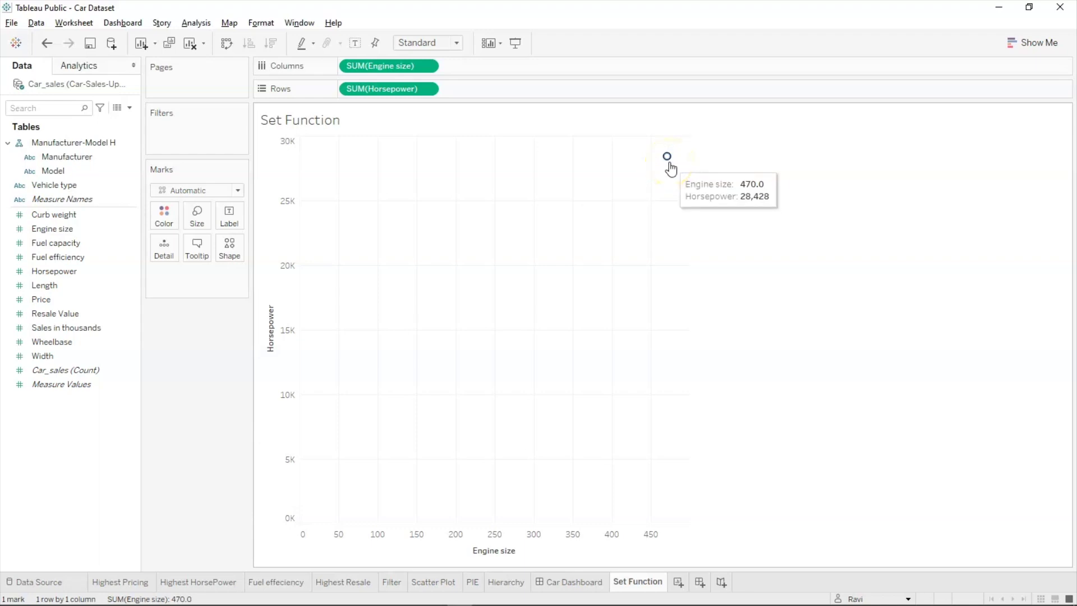
Try Manufacturer on Detail for one point per manufacturer, then drag it back off.
{"action": "left_click", "coordinate": [193, 252]}
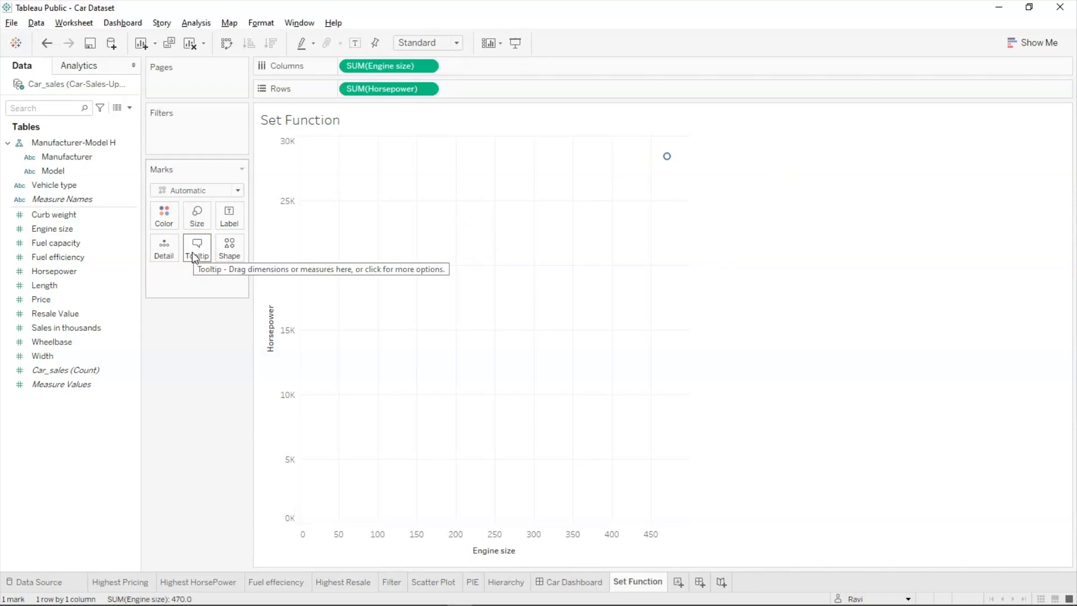
{"action": "left_click_drag", "start_coordinate": [53, 214], "coordinate": [161, 262]}
{"action": "left_click_drag", "start_coordinate": [54, 158], "coordinate": [164, 249]}
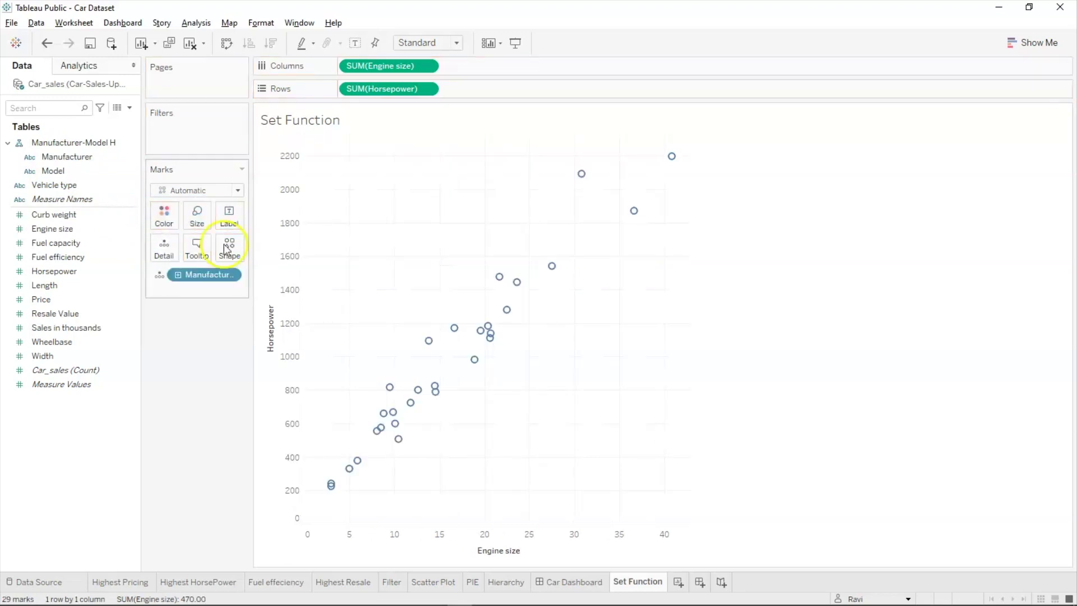
{"action": "mouse_move", "coordinate": [430, 342]}
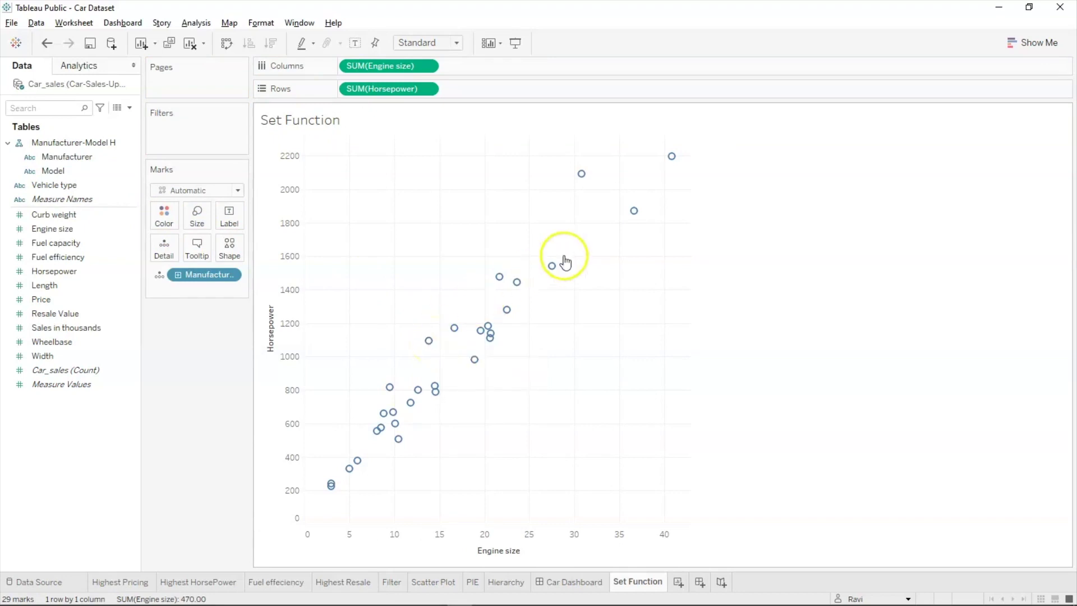
{"action": "mouse_move", "coordinate": [634, 213]}
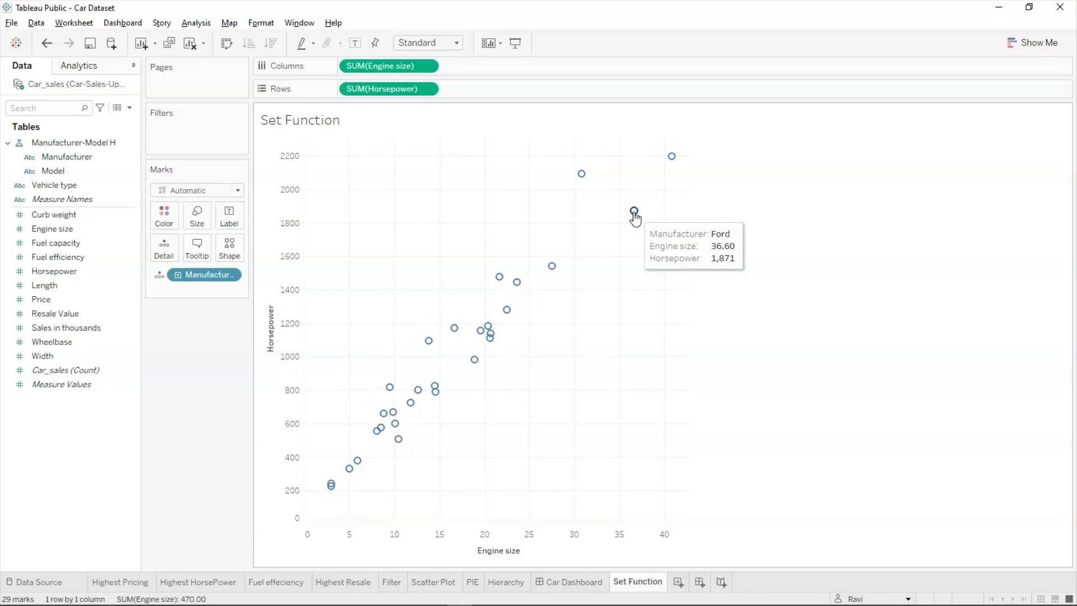
{"action": "left_click_drag", "start_coordinate": [221, 275], "coordinate": [63, 469]}
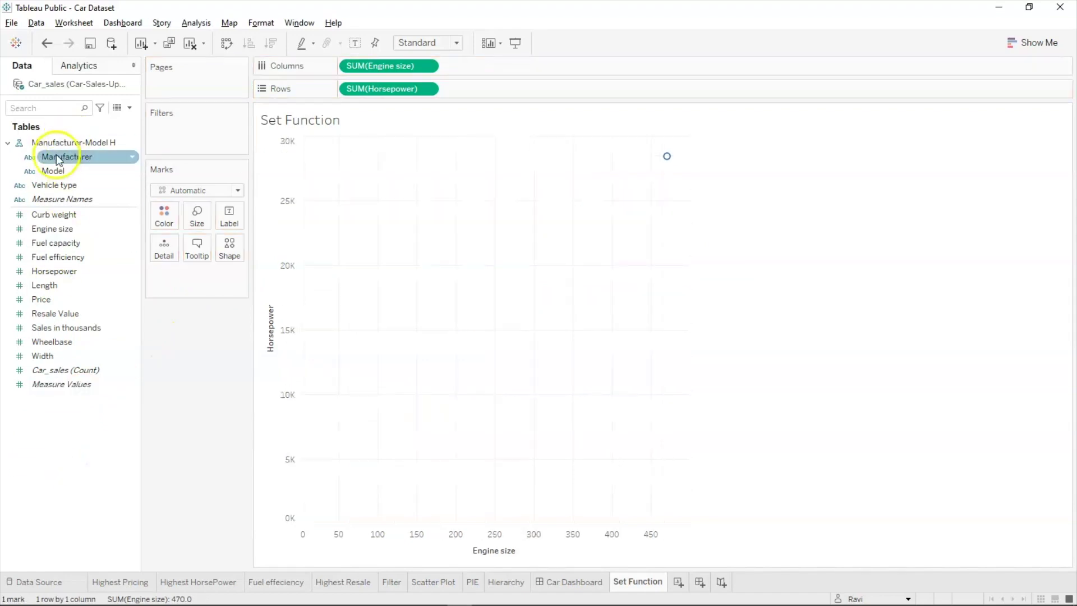
Add Model, then Manufacturer, to Detail, splitting the scatter into 153 points.
{"action": "left_click_drag", "start_coordinate": [54, 176], "coordinate": [164, 247]}
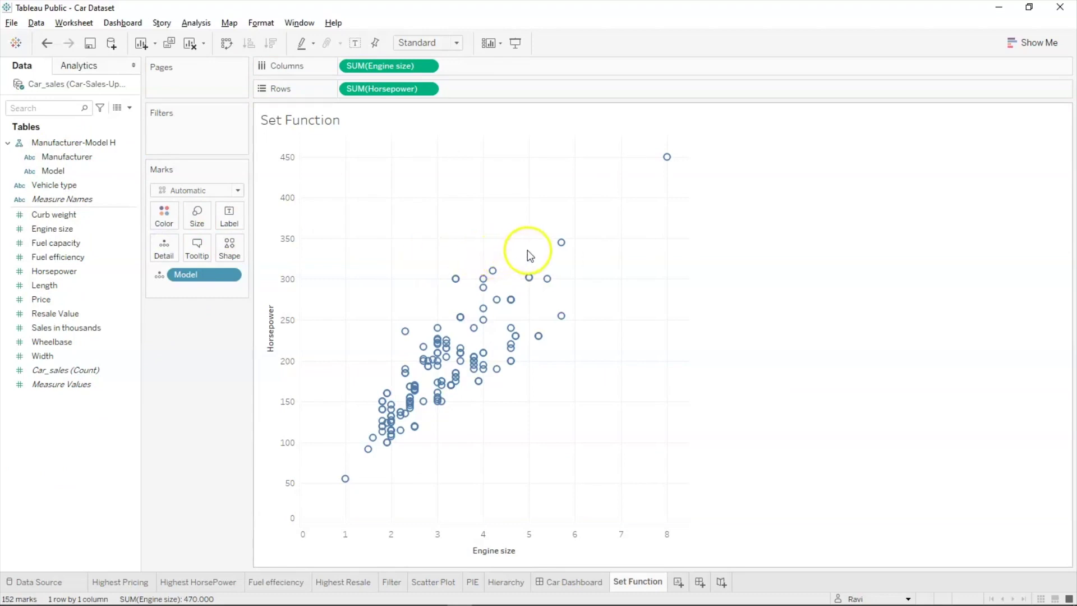
{"action": "mouse_move", "coordinate": [558, 252]}
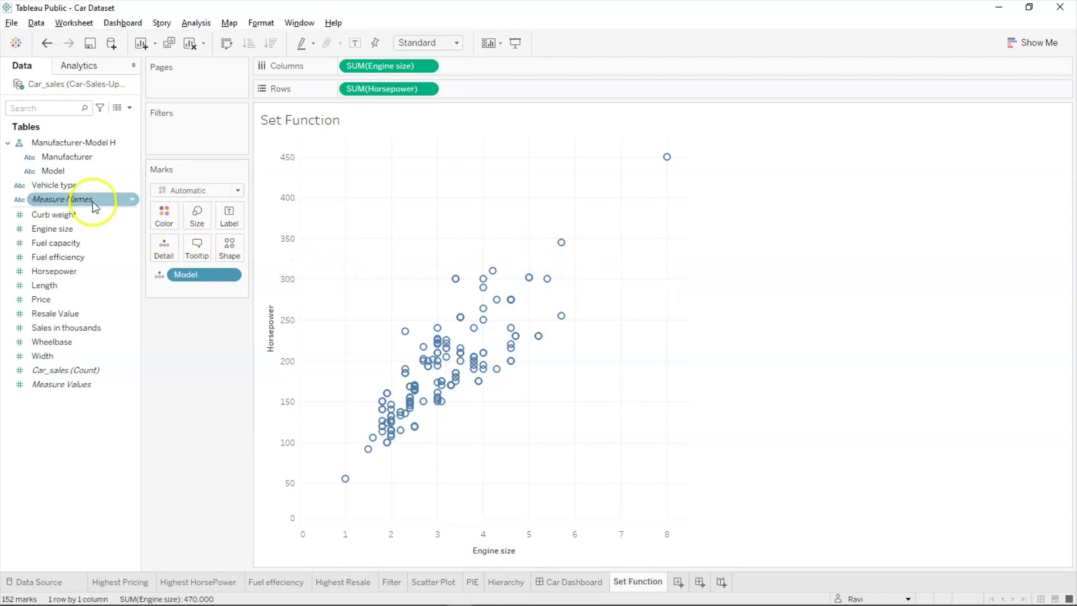
{"action": "left_click_drag", "start_coordinate": [84, 167], "coordinate": [164, 251]}
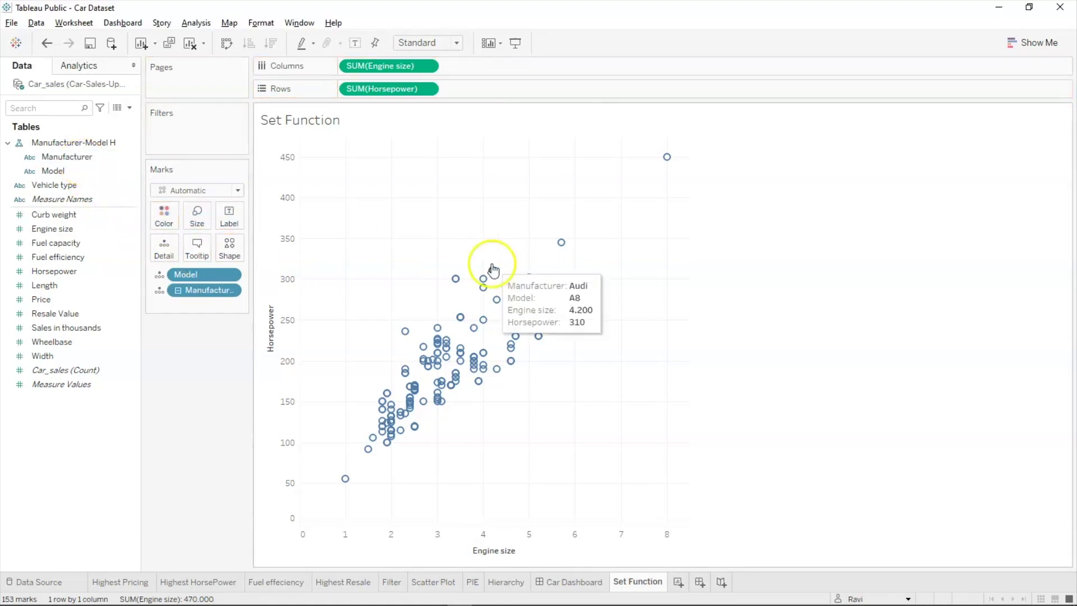
{"action": "left_click", "coordinate": [562, 243]}
{"action": "left_click", "coordinate": [528, 206]}
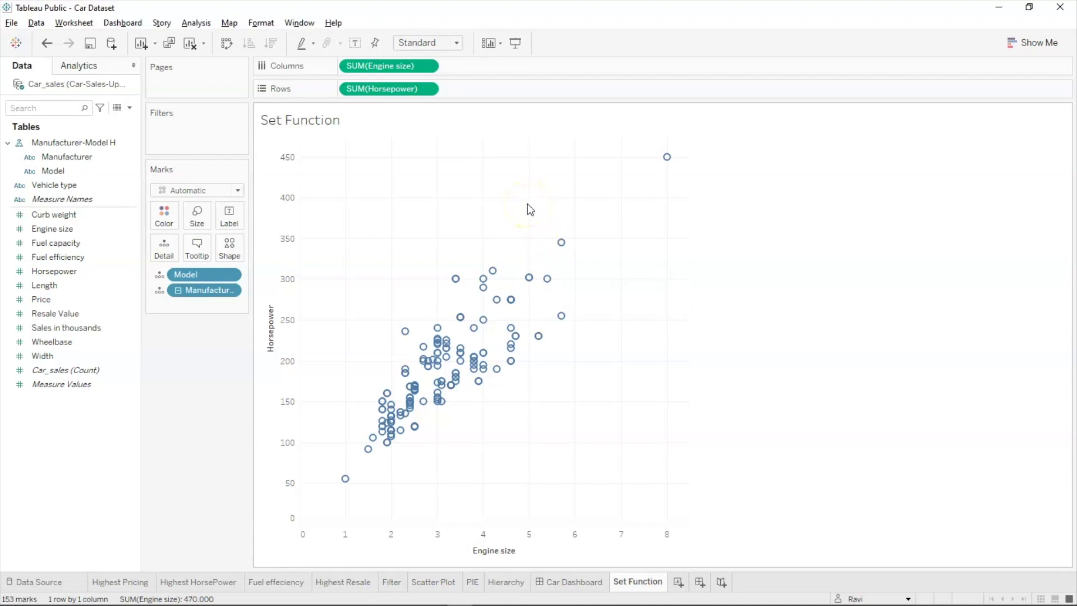
{"action": "left_click", "coordinate": [474, 136]}
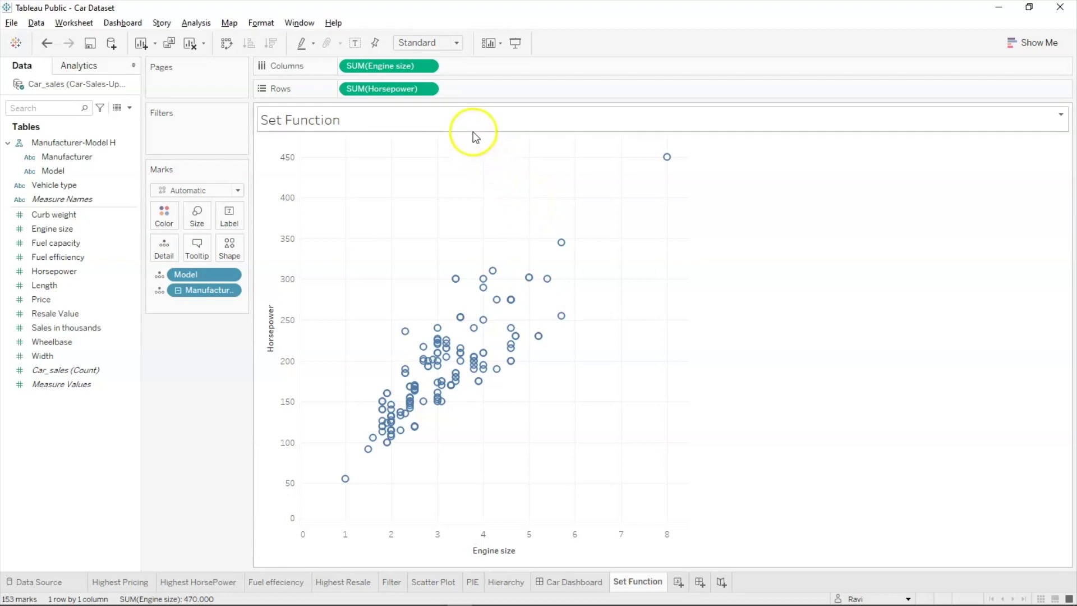
Undo the stray edits and rebuild Detail as the Manufacturer-Model hierarchy plus Model.
{"action": "left_click_drag", "start_coordinate": [473, 132], "coordinate": [497, 236]}
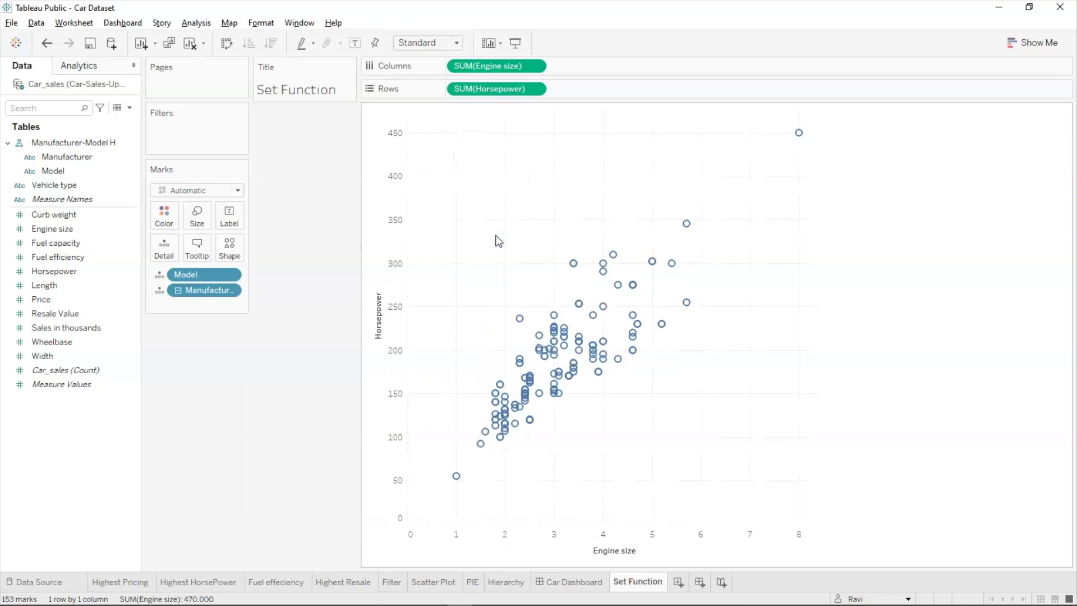
{"action": "key", "text": "ctrl+z"}
{"action": "left_click_drag", "start_coordinate": [497, 241], "coordinate": [321, 230]}
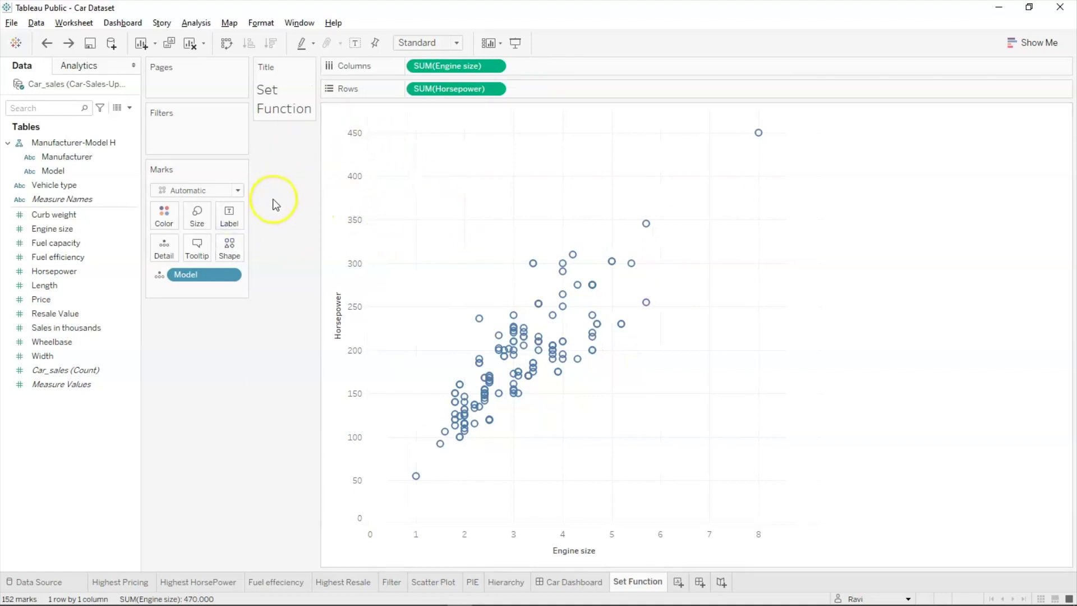
{"action": "key", "text": "ctrl+z"}
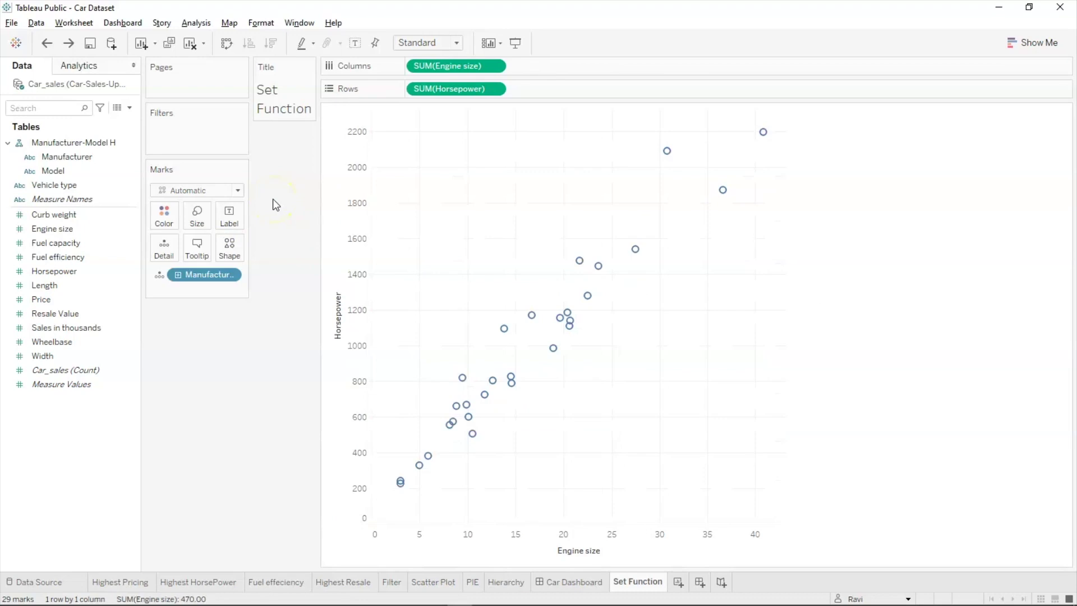
{"action": "left_click", "coordinate": [63, 172]}
{"action": "left_click_drag", "start_coordinate": [67, 175], "coordinate": [201, 296]}
{"action": "left_click", "coordinate": [546, 394]}
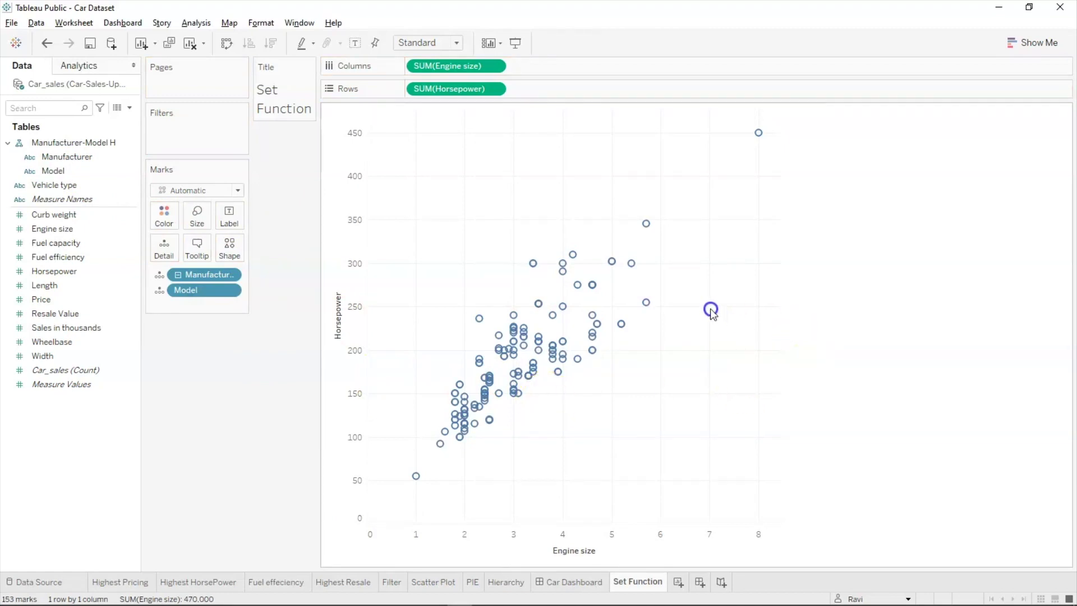
Marquee-select the upper-right high-horsepower marks, add the 230–270 hp marks, and right-click the Viper.
{"action": "left_click_drag", "start_coordinate": [547, 134], "coordinate": [883, 315]}
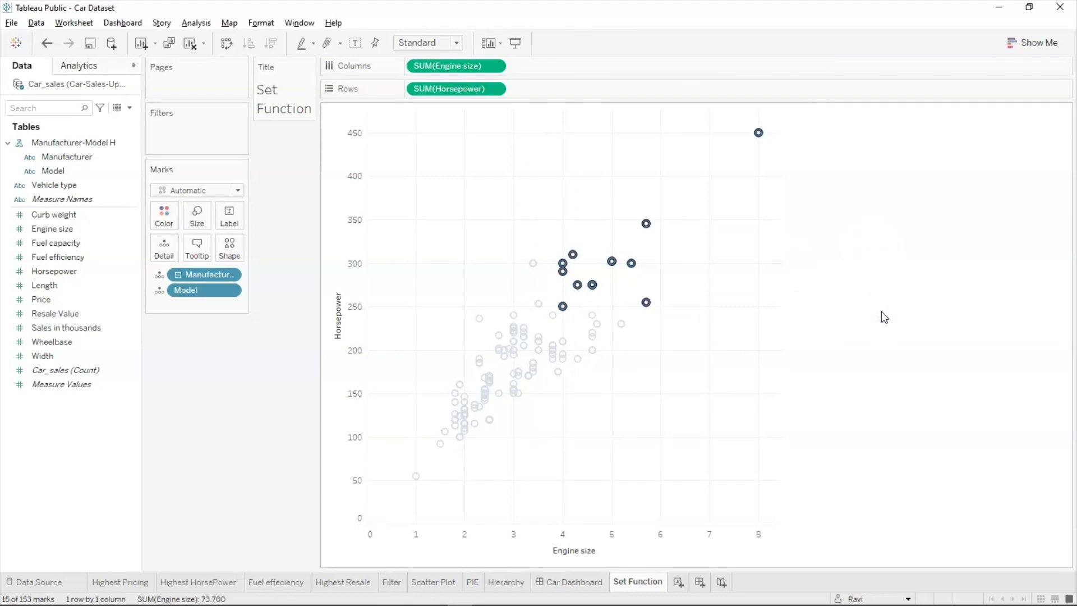
{"action": "mouse_move", "coordinate": [761, 133]}
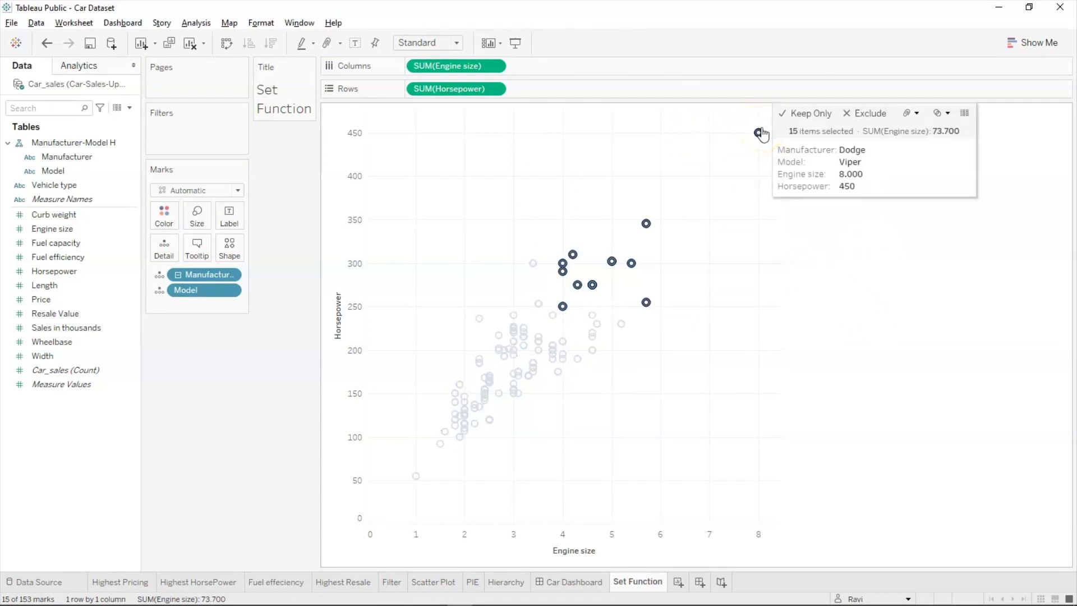
{"action": "mouse_move", "coordinate": [536, 289]}
{"action": "left_mouse_down"}
{"action": "mouse_move", "coordinate": [637, 313]}
{"action": "mouse_move", "coordinate": [639, 329]}
{"action": "left_mouse_up"}
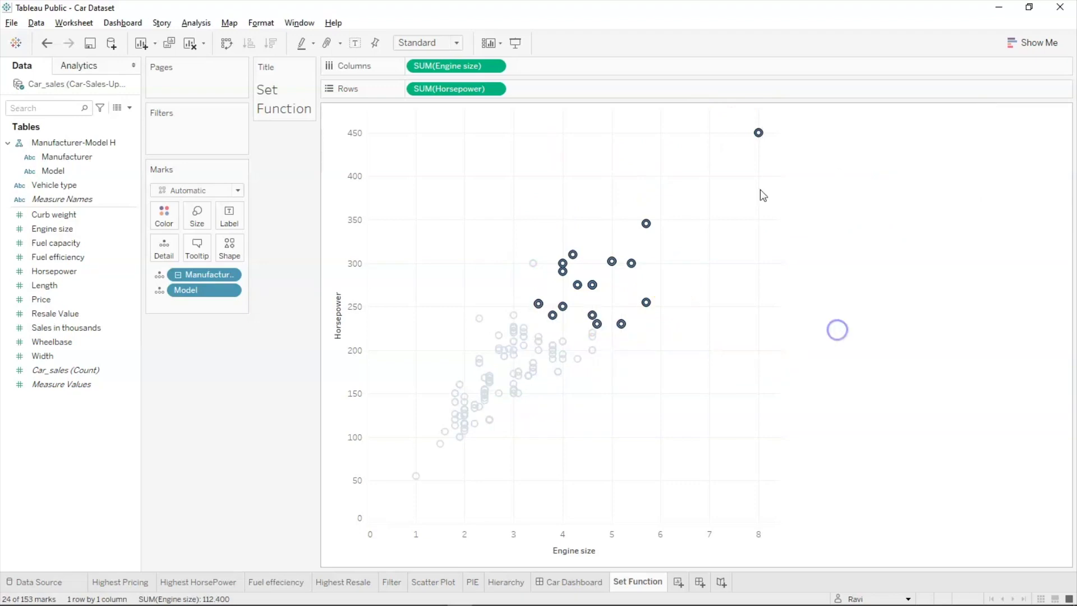
{"action": "right_click", "coordinate": [759, 134]}
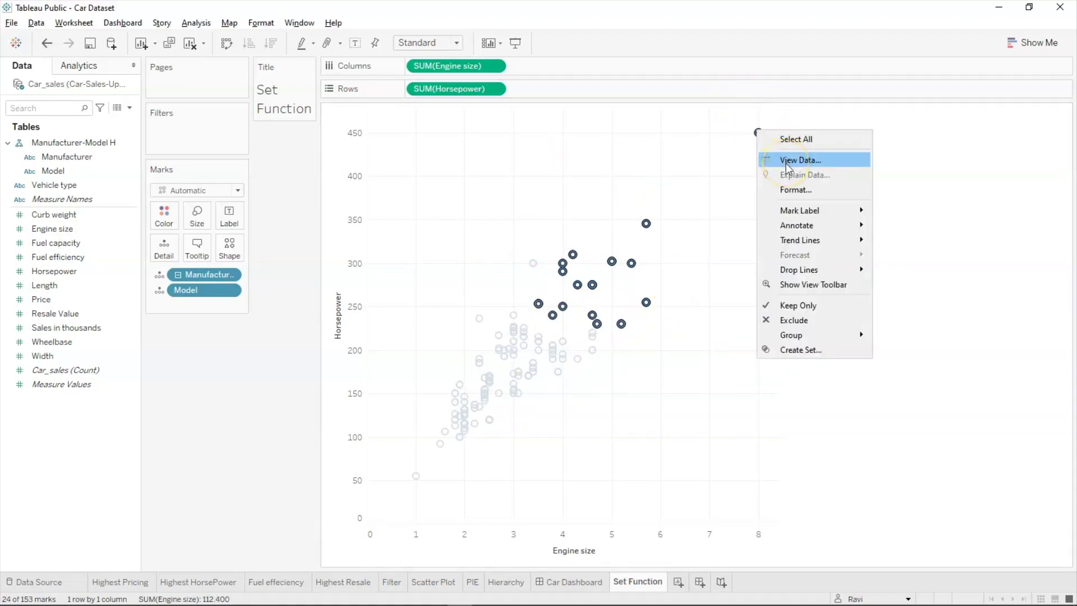
Start a set named 'HP Set' and remove Cadillac DeVille from its members.
{"action": "left_click", "coordinate": [804, 350]}
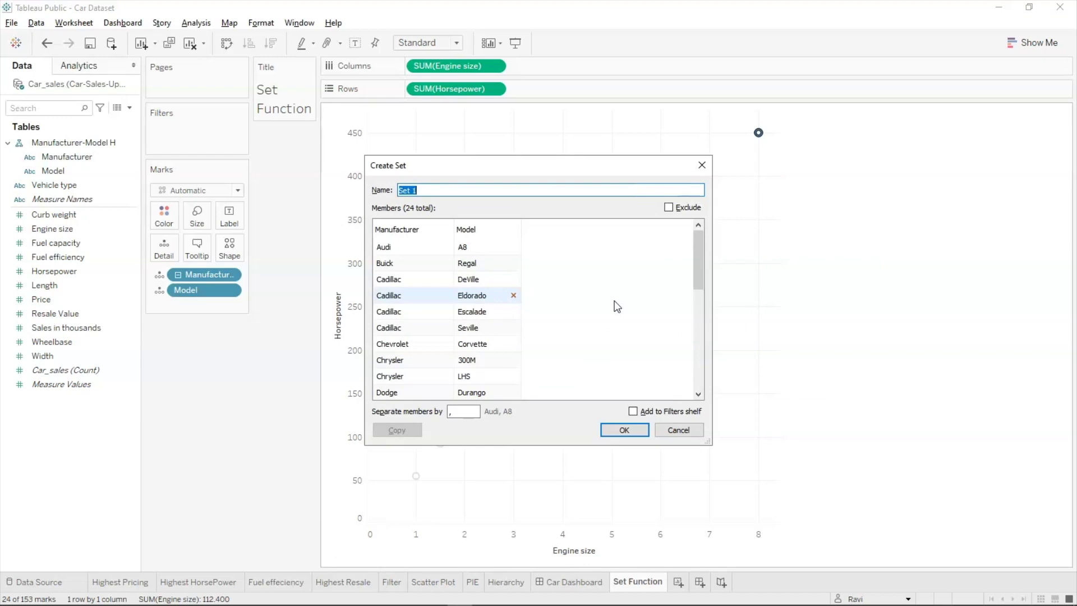
{"action": "type", "text": "HP Set"}
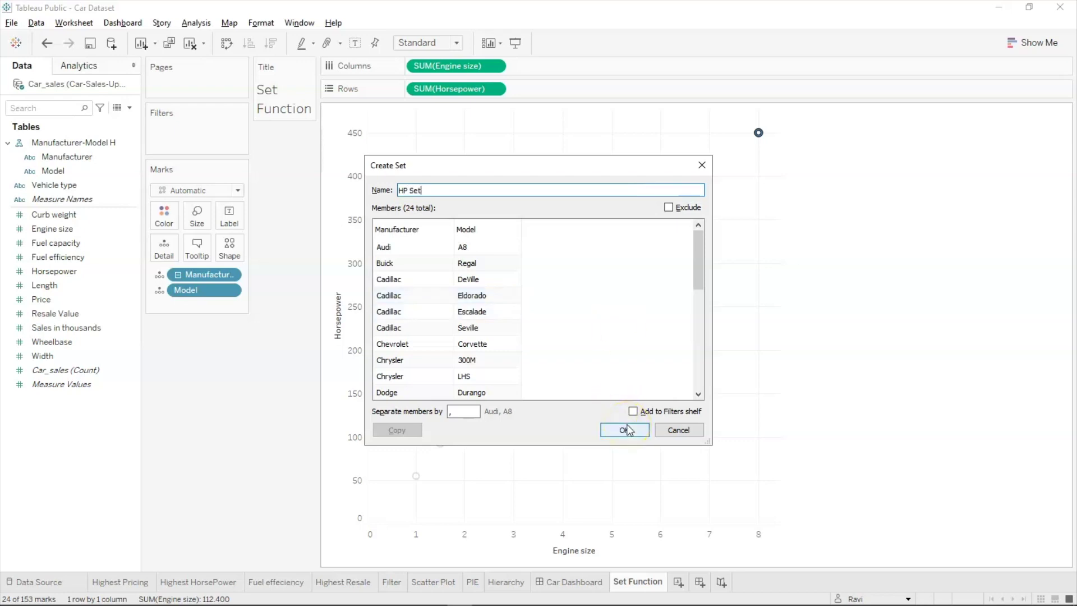
{"action": "mouse_move", "coordinate": [454, 299]}
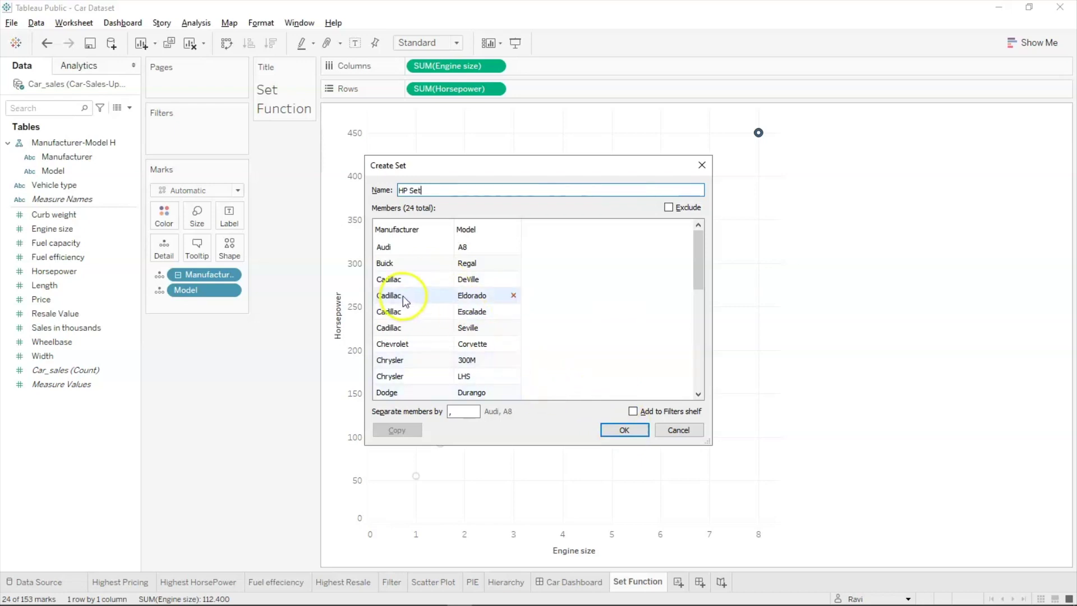
{"action": "mouse_move", "coordinate": [431, 283]}
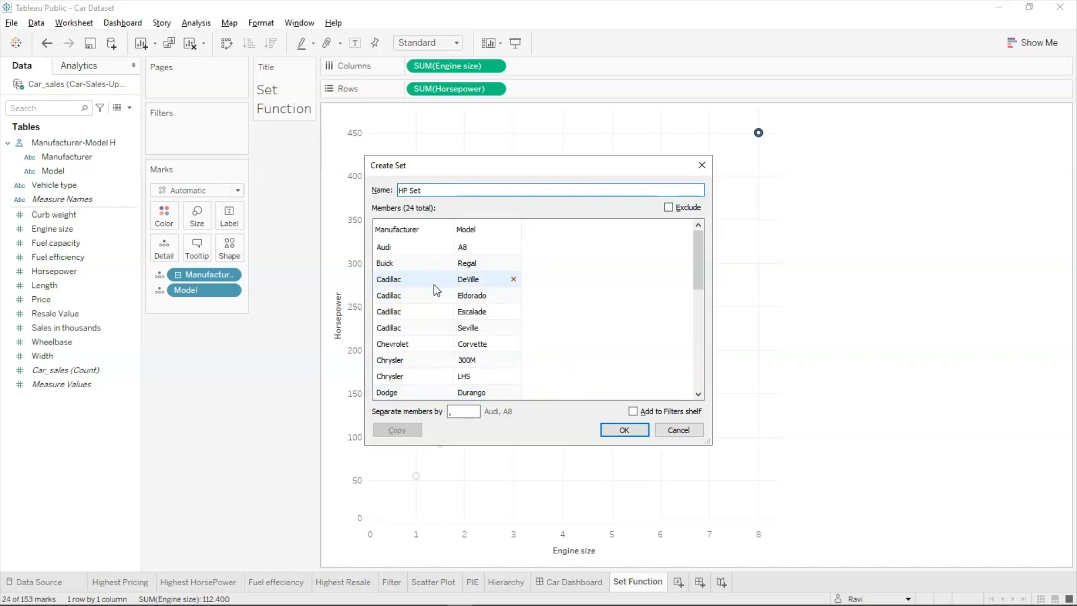
{"action": "left_click", "coordinate": [435, 285]}
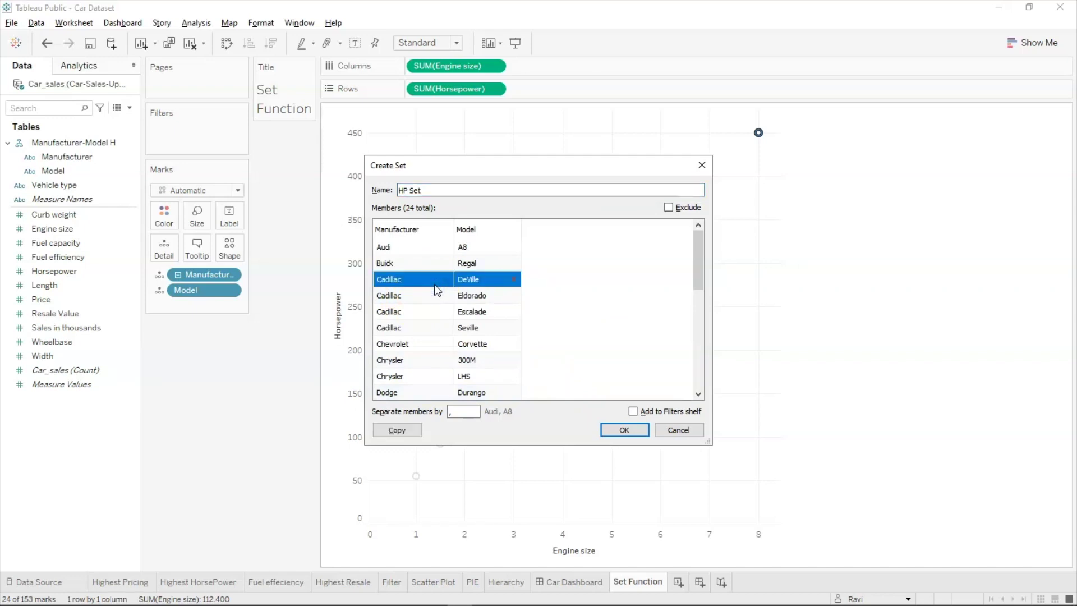
{"action": "left_click", "coordinate": [514, 279]}
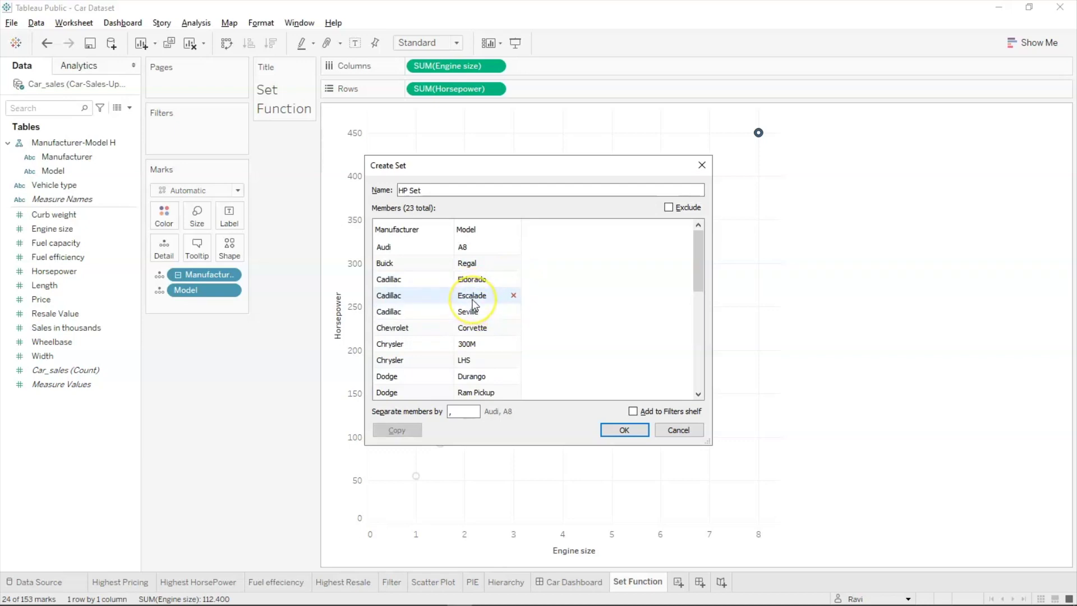
Enable Exclude, leave Add to Filters shelf unticked, and create HP Set.
{"action": "left_click", "coordinate": [472, 300]}
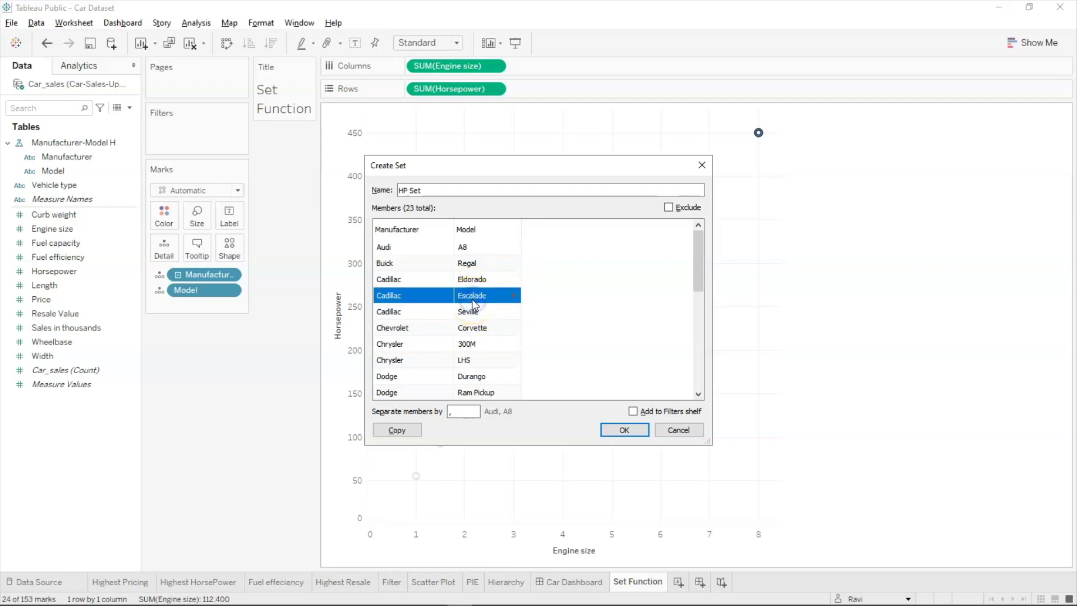
{"action": "left_click", "coordinate": [670, 208]}
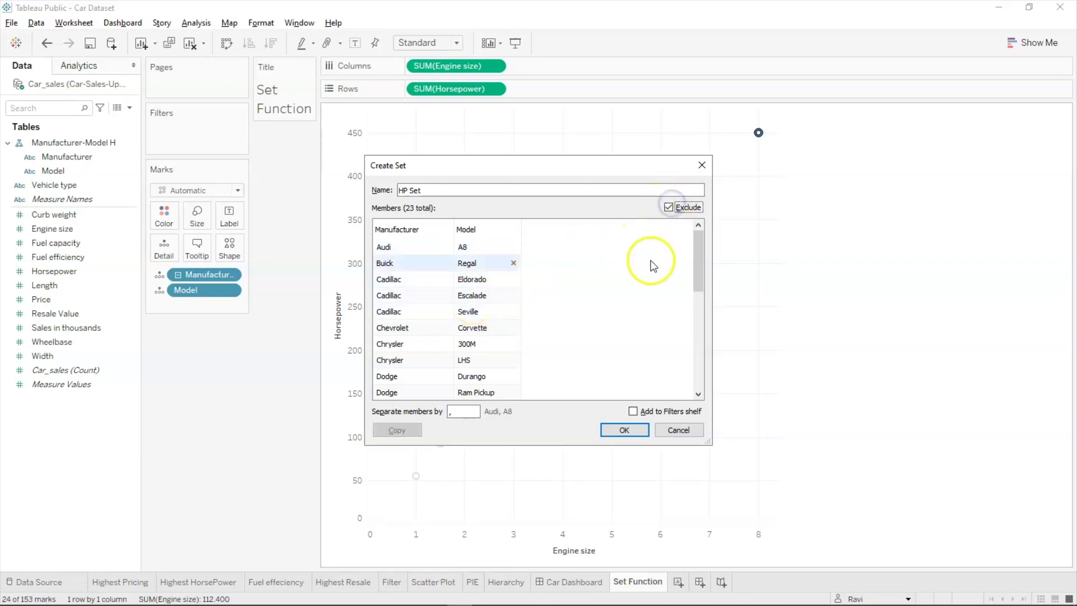
{"action": "left_click", "coordinate": [457, 295]}
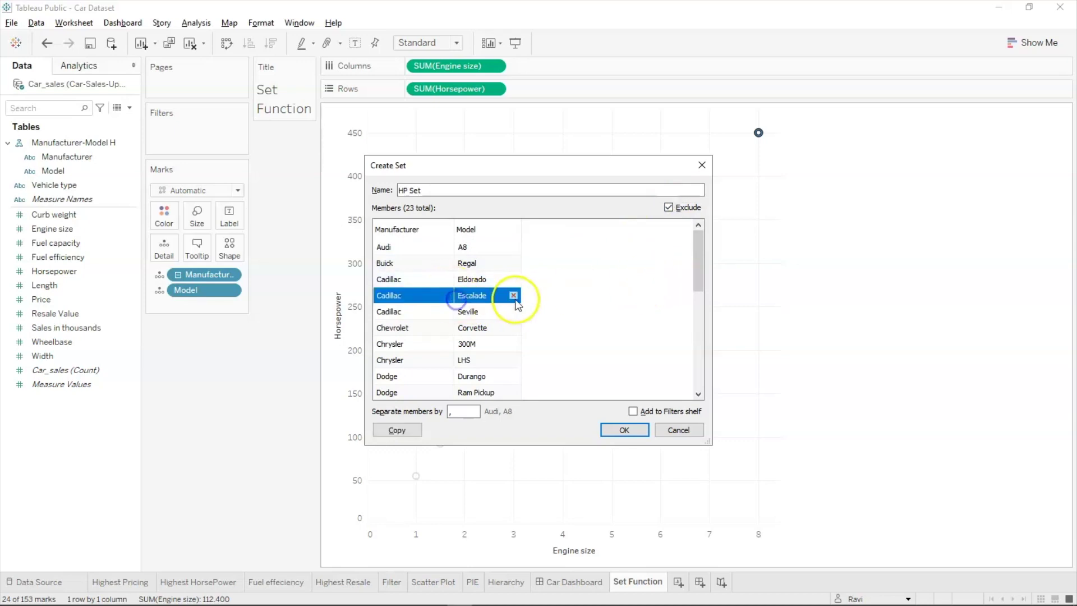
{"action": "left_click", "coordinate": [534, 303]}
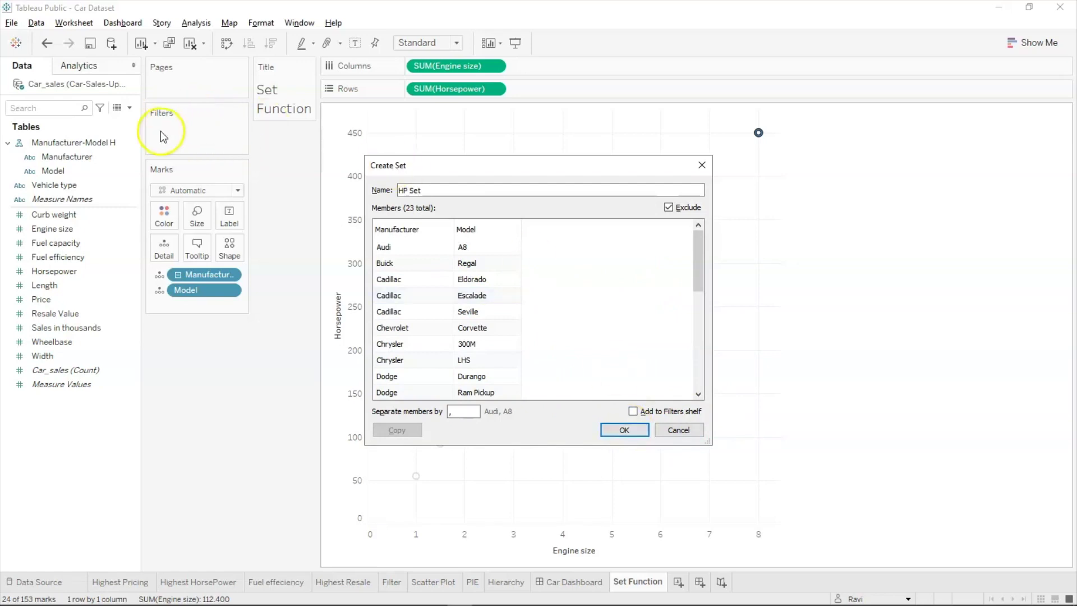
{"action": "left_click", "coordinate": [634, 412]}
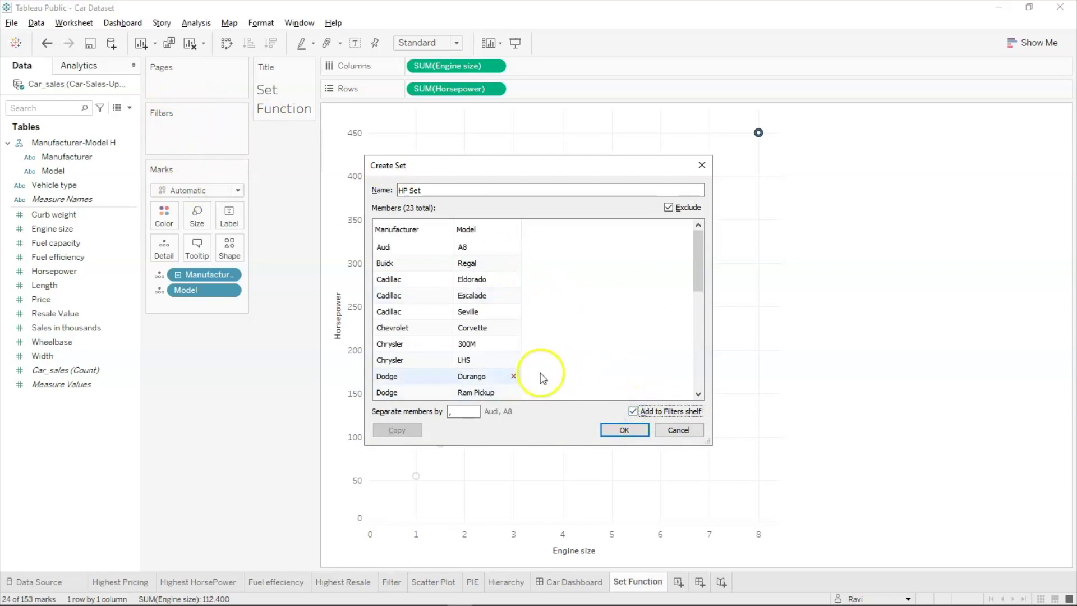
{"action": "left_click", "coordinate": [634, 413]}
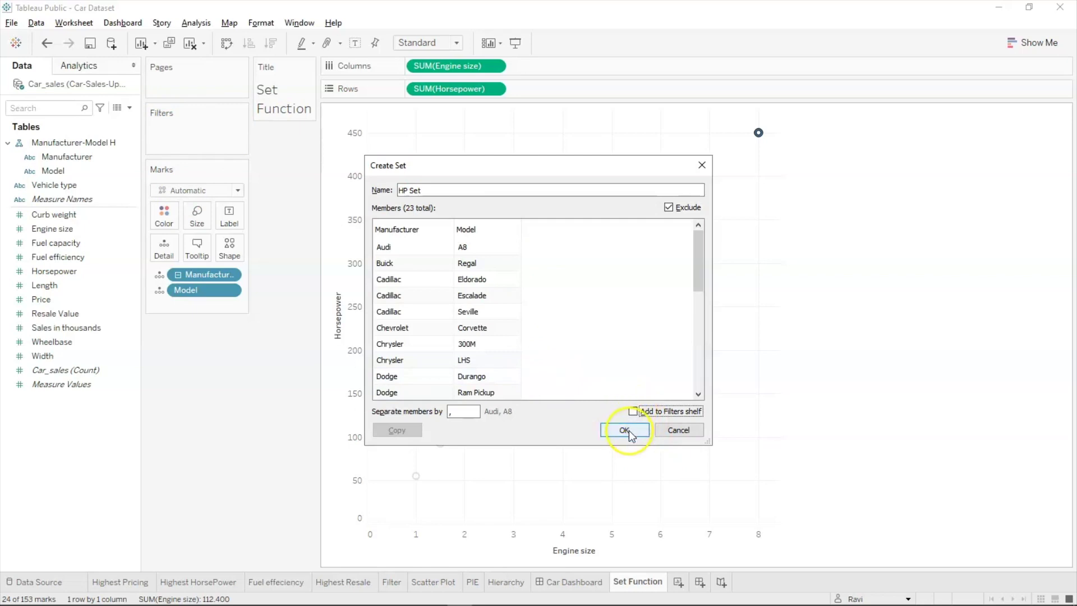
{"action": "left_click", "coordinate": [630, 432]}
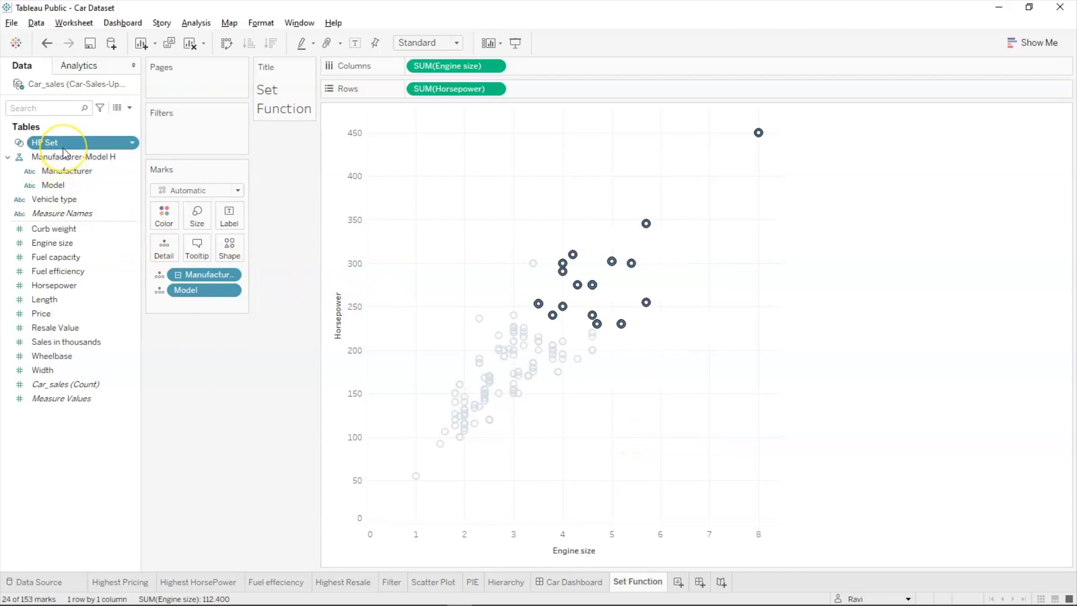
Deselect the highlighted set members and drag HP Set toward Color on the Marks card.
{"action": "left_click", "coordinate": [194, 394]}
{"action": "left_click", "coordinate": [168, 263]}
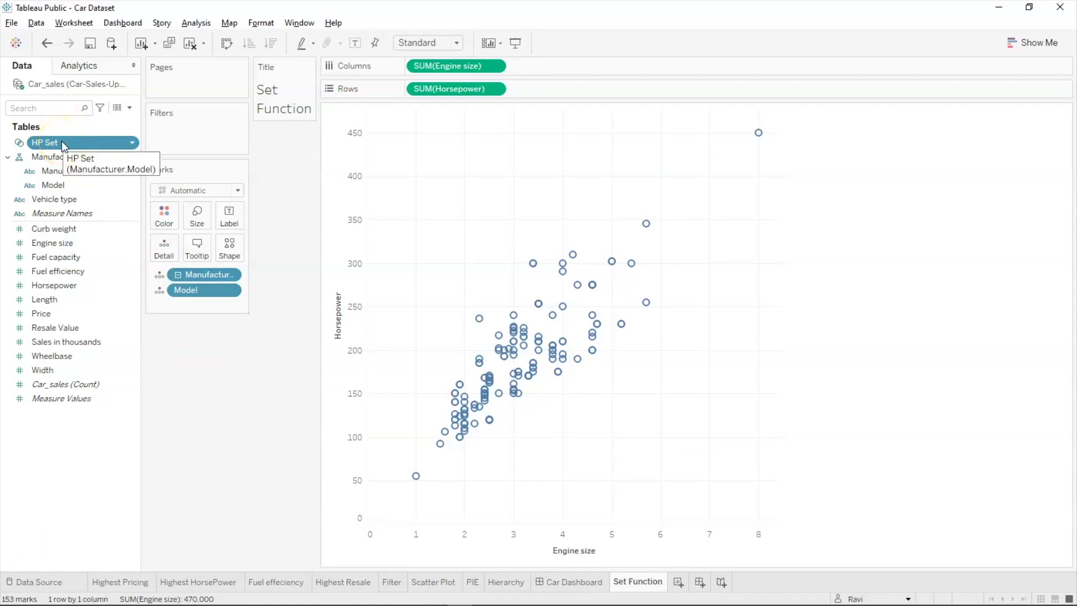
{"action": "left_click_drag", "start_coordinate": [61, 145], "coordinate": [176, 208]}
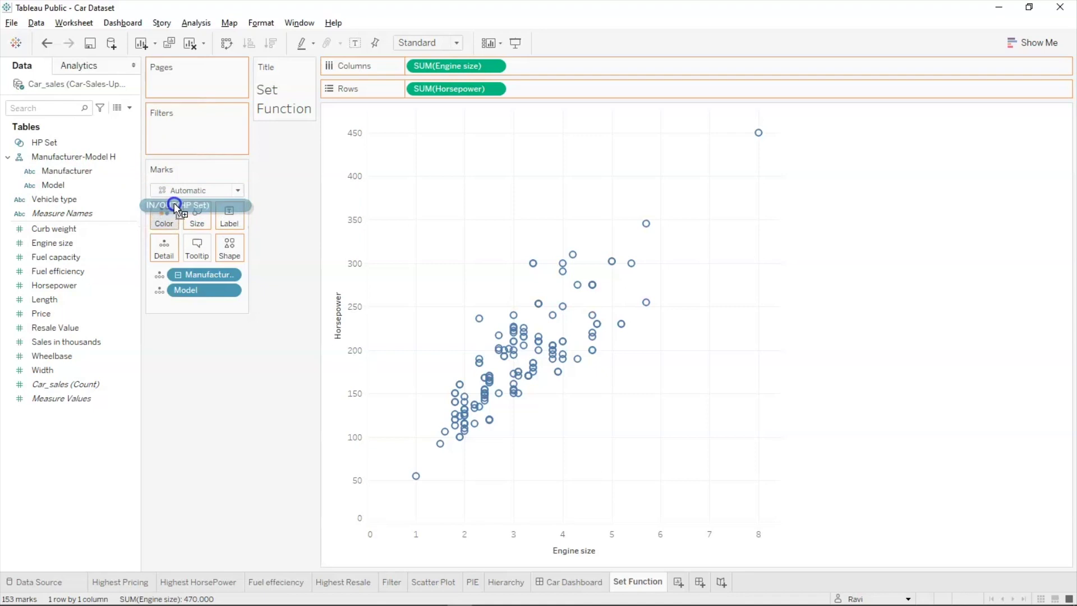
Colour the points by IN/OUT(HP Set), then remove that colour field.
{"action": "mouse_move", "coordinate": [175, 205]}
{"action": "left_mouse_down"}
{"action": "mouse_move", "coordinate": [166, 202]}
{"action": "mouse_move", "coordinate": [169, 216]}
{"action": "left_mouse_up"}
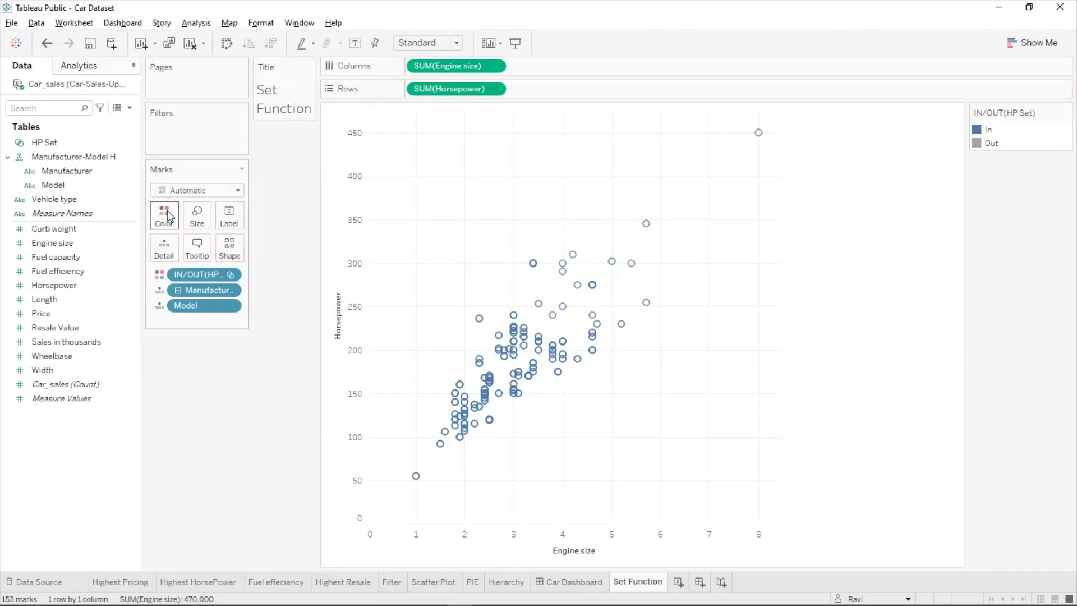
{"action": "right_click", "coordinate": [196, 274]}
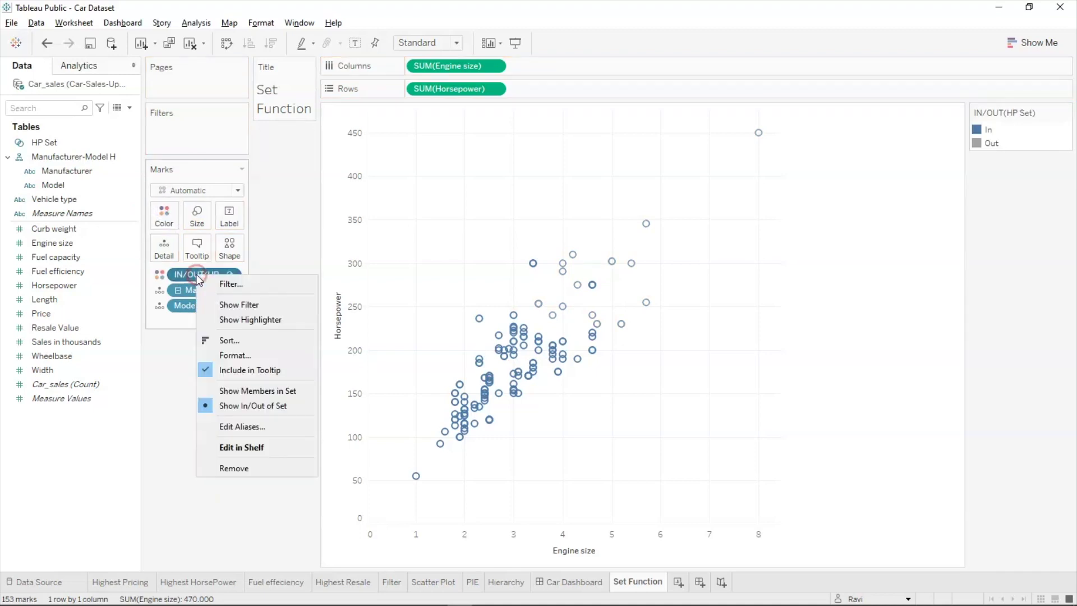
{"action": "left_click", "coordinate": [231, 469]}
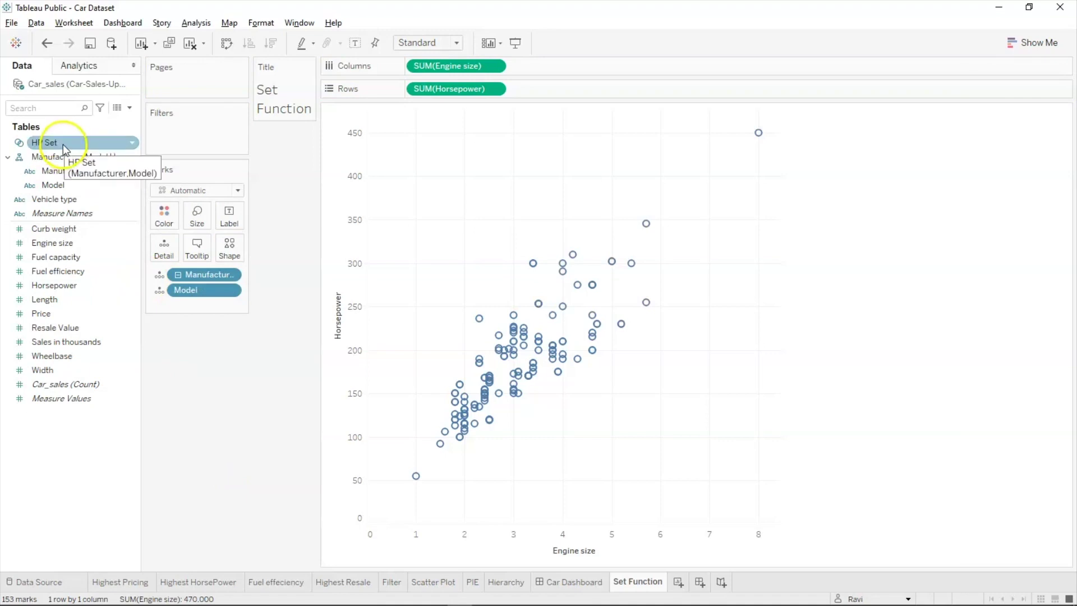
Put HP Set on the Filters shelf, cancel its dialog, and drag the filter back off.
{"action": "left_click_drag", "start_coordinate": [62, 144], "coordinate": [179, 126]}
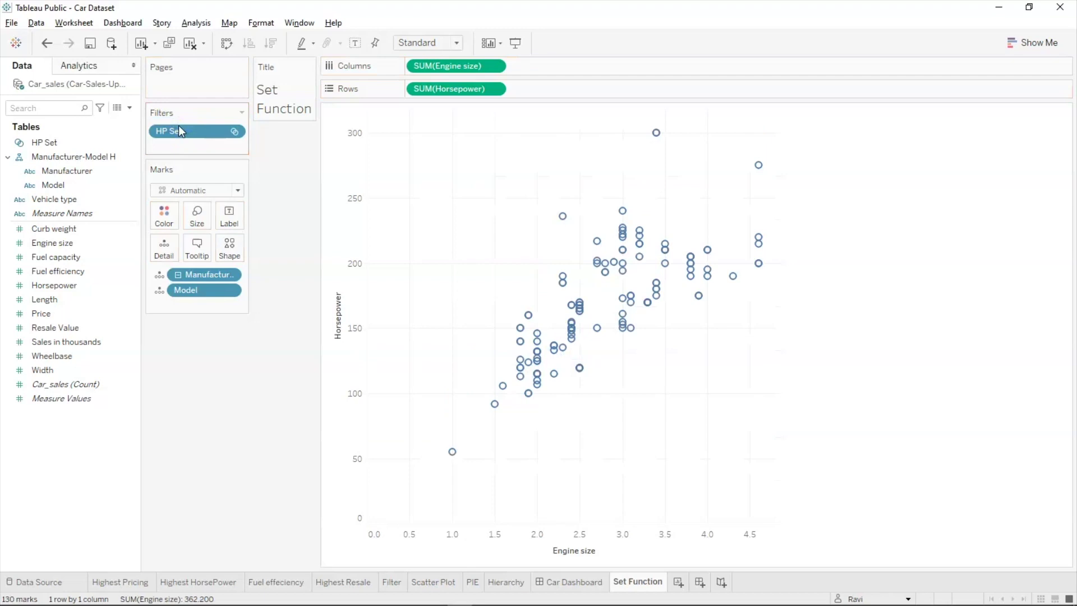
{"action": "left_click", "coordinate": [196, 133]}
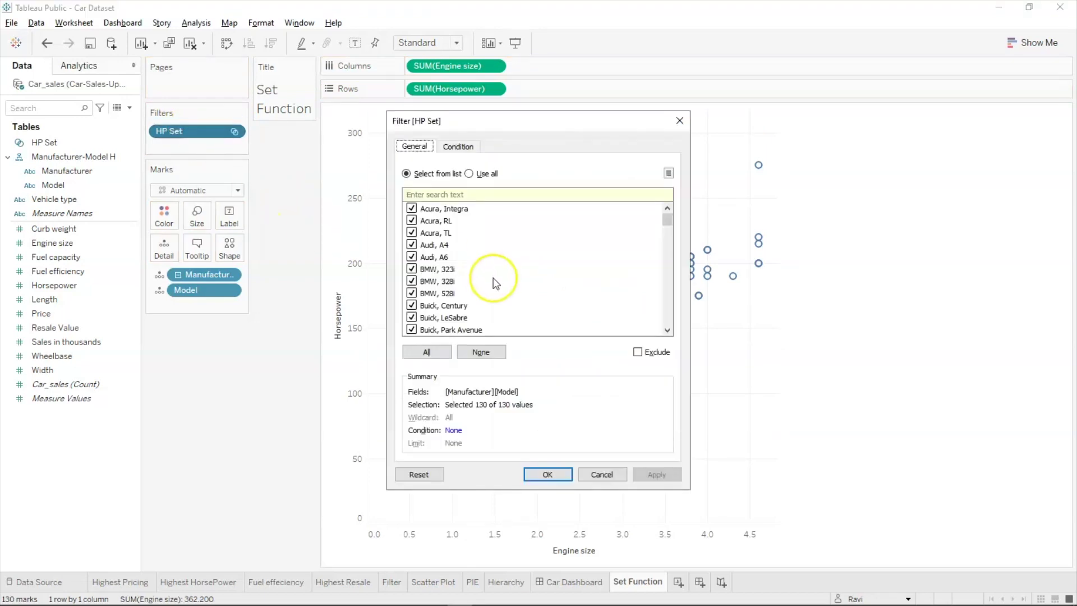
{"action": "scroll", "coordinate": [496, 282], "scroll_direction": "down", "scroll_amount": 8}
{"action": "left_click", "coordinate": [585, 478]}
{"action": "left_click_drag", "start_coordinate": [196, 131], "coordinate": [50, 145]}
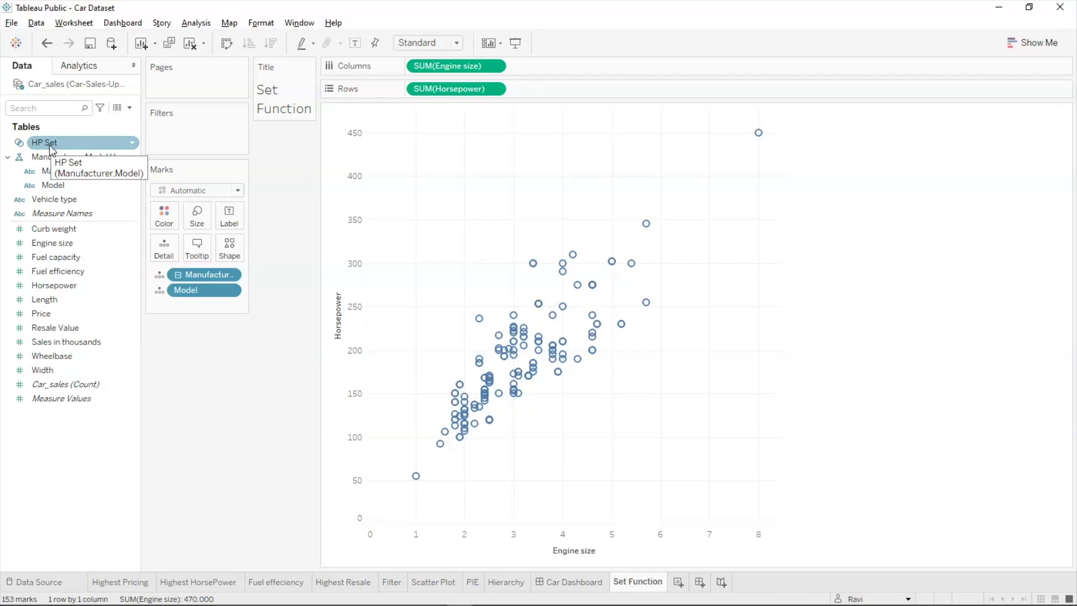
Colour marks by In/Out of HP Set and exclude the 345 hp Corvette point.
{"action": "left_click_drag", "start_coordinate": [50, 147], "coordinate": [162, 216]}
{"action": "mouse_move", "coordinate": [540, 279]}
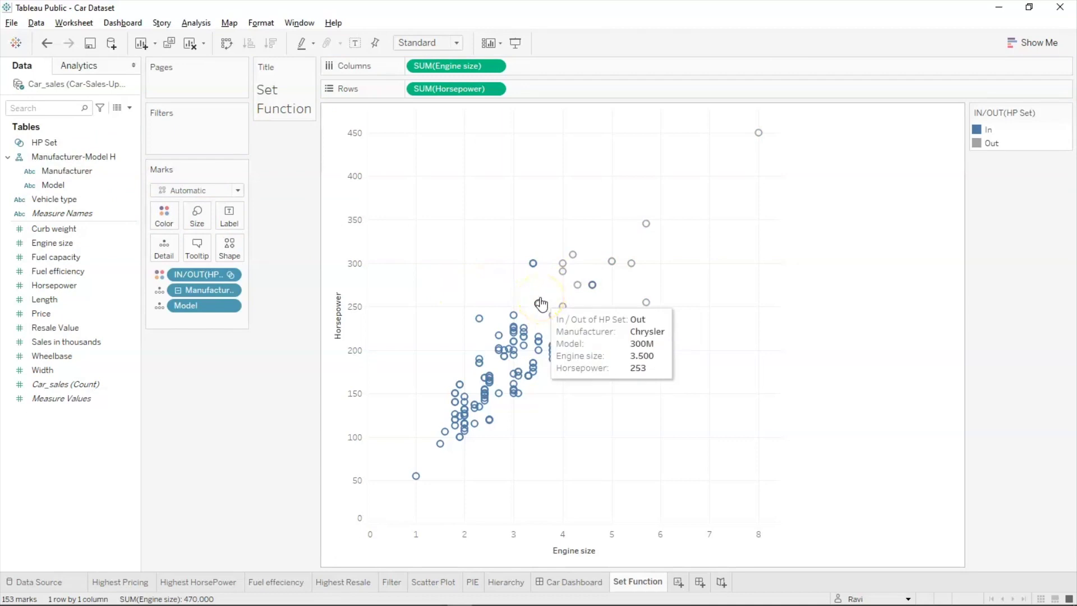
{"action": "left_click", "coordinate": [646, 223]}
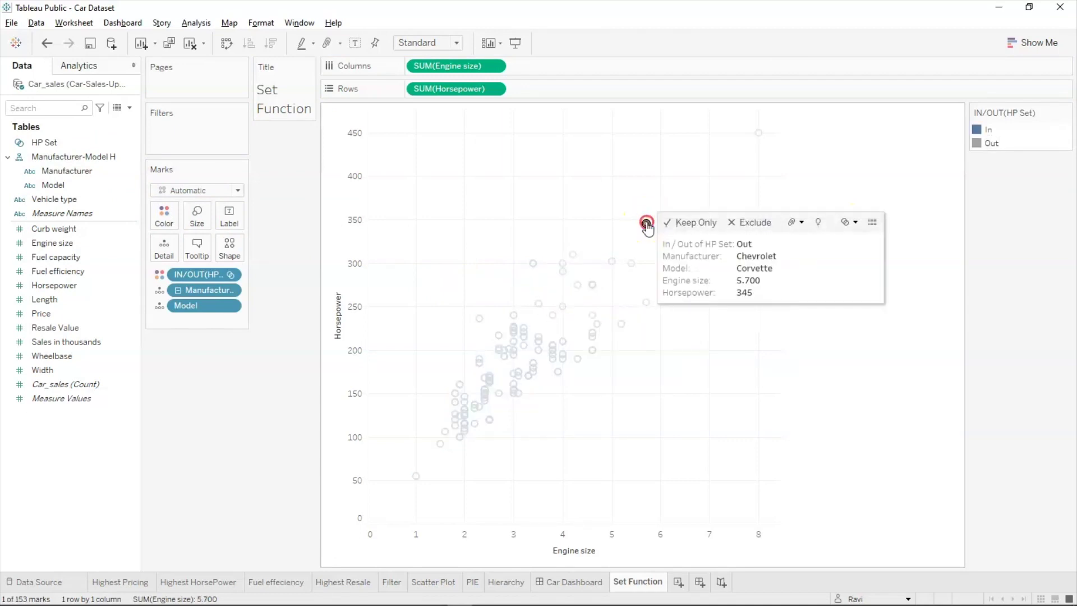
{"action": "right_click", "coordinate": [646, 223]}
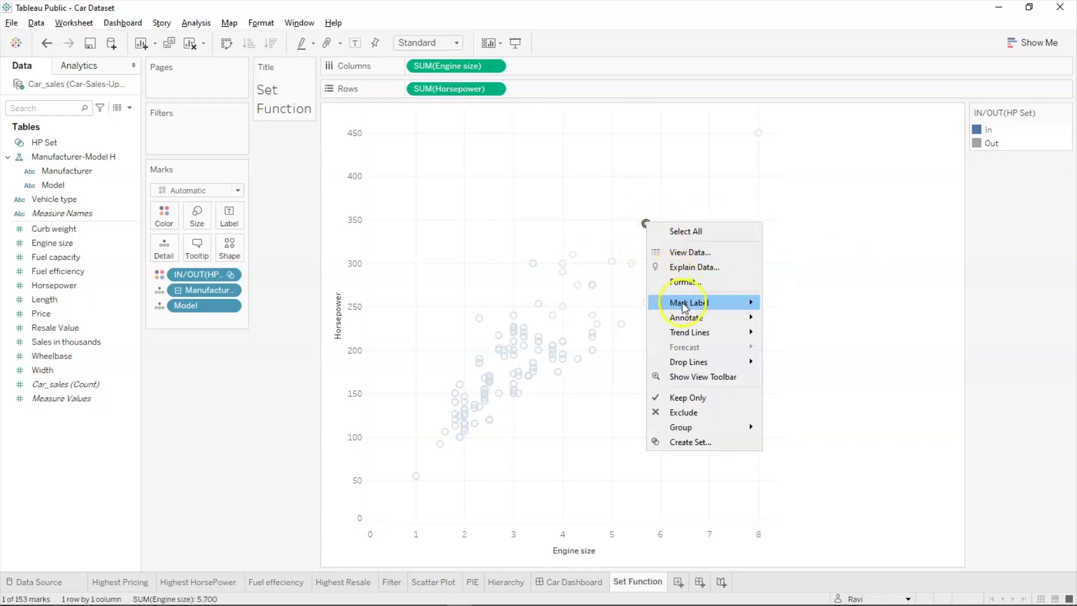
{"action": "left_click", "coordinate": [643, 219]}
{"action": "left_click", "coordinate": [643, 219]}
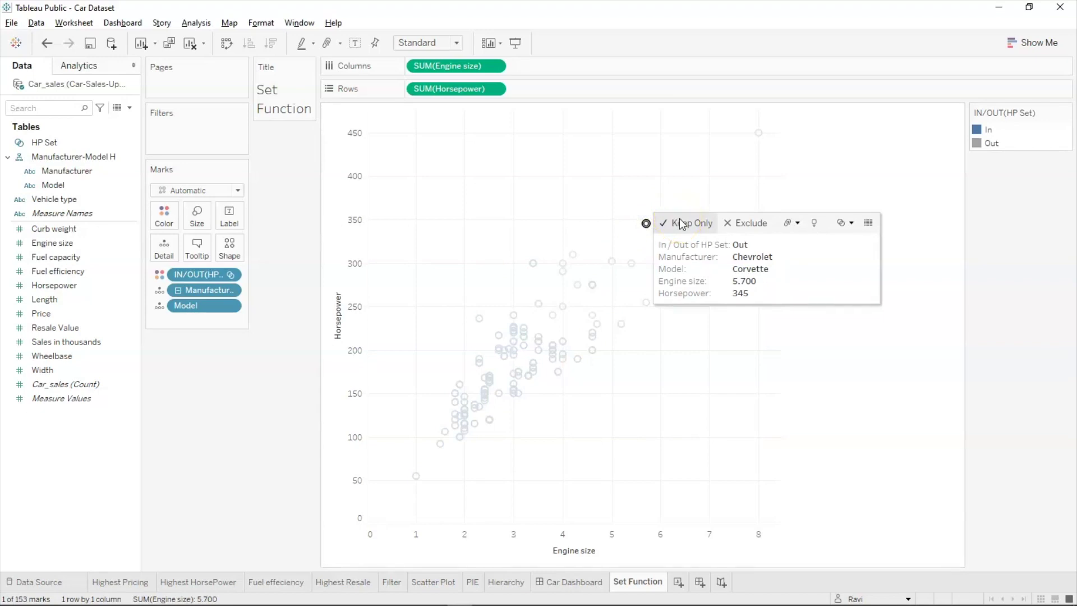
{"action": "left_click", "coordinate": [735, 222]}
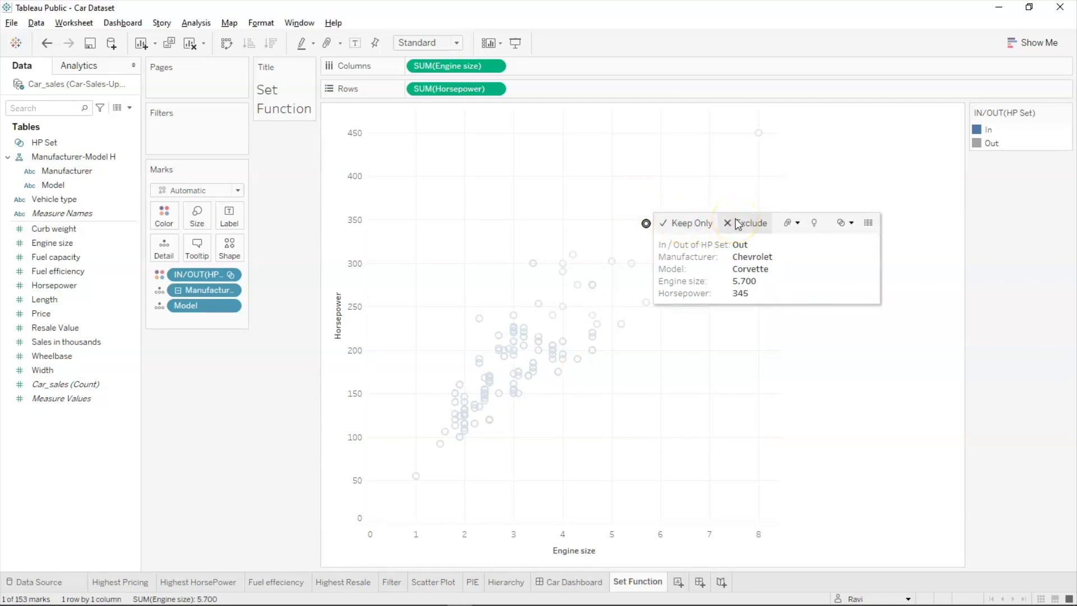
{"action": "left_click", "coordinate": [736, 223]}
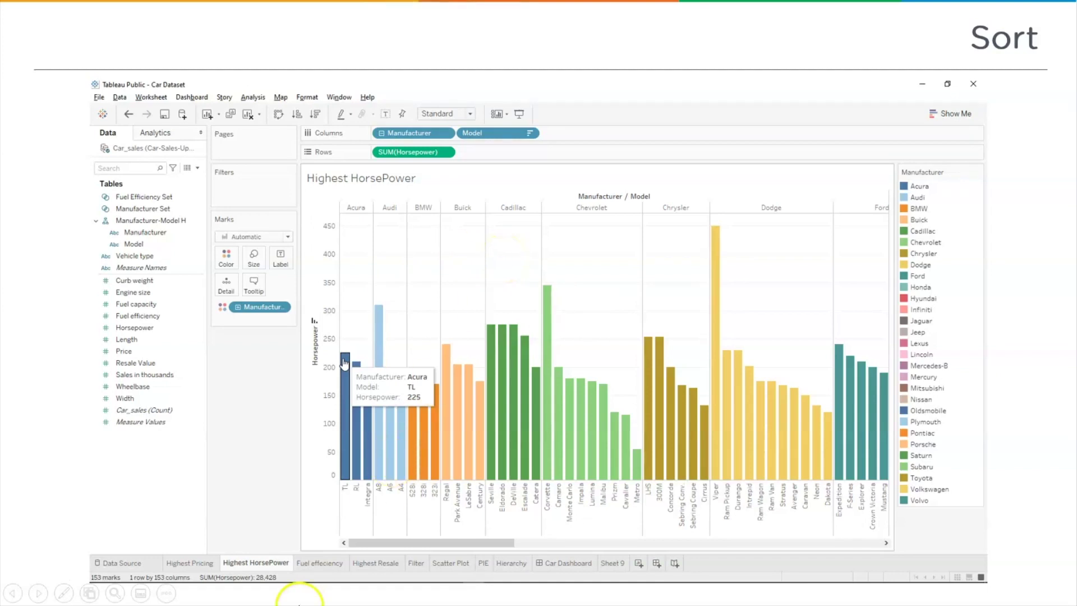
Leave the PowerPoint Sort slide and return to the Tableau Set Function scatter plot.
{"action": "key", "text": "alt+Tab"}
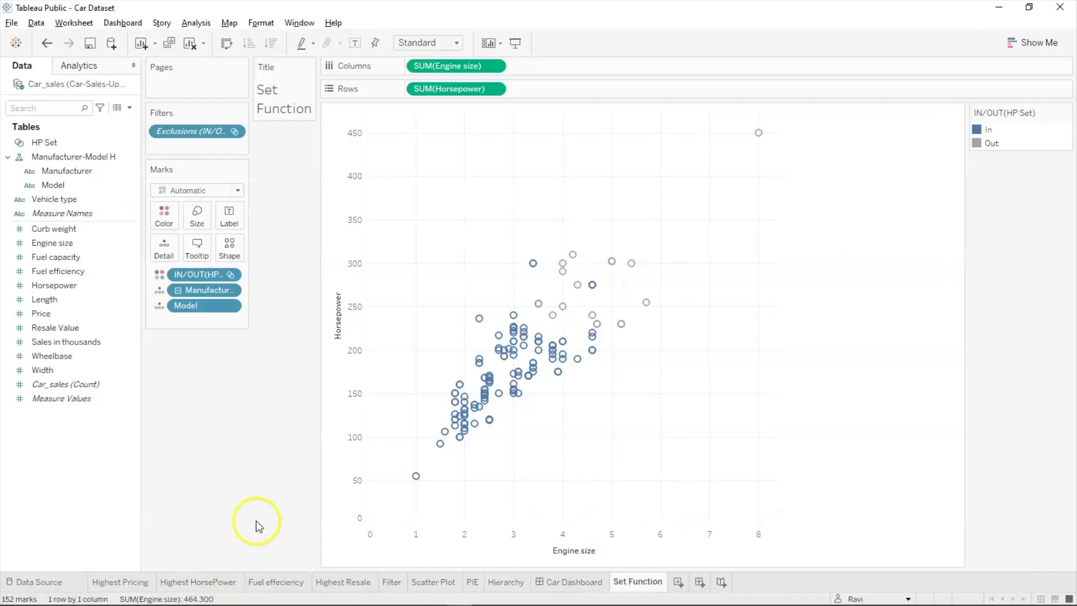
Switch from the Highest Pricing sheet to the Highest HorsePower bar chart of horsepower per model.
{"action": "left_click", "coordinate": [125, 583]}
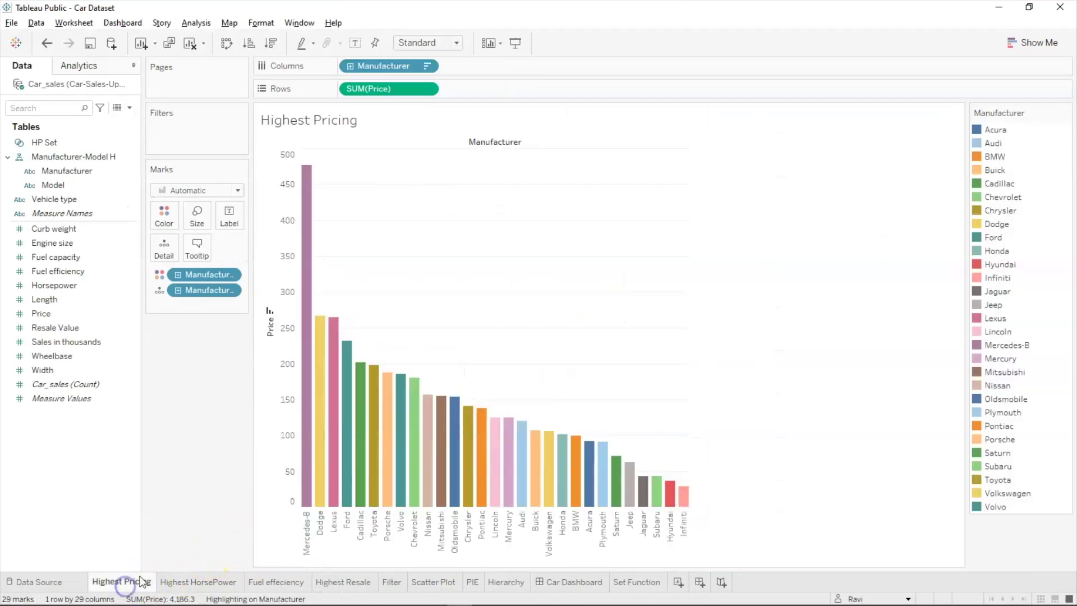
{"action": "left_click", "coordinate": [199, 582]}
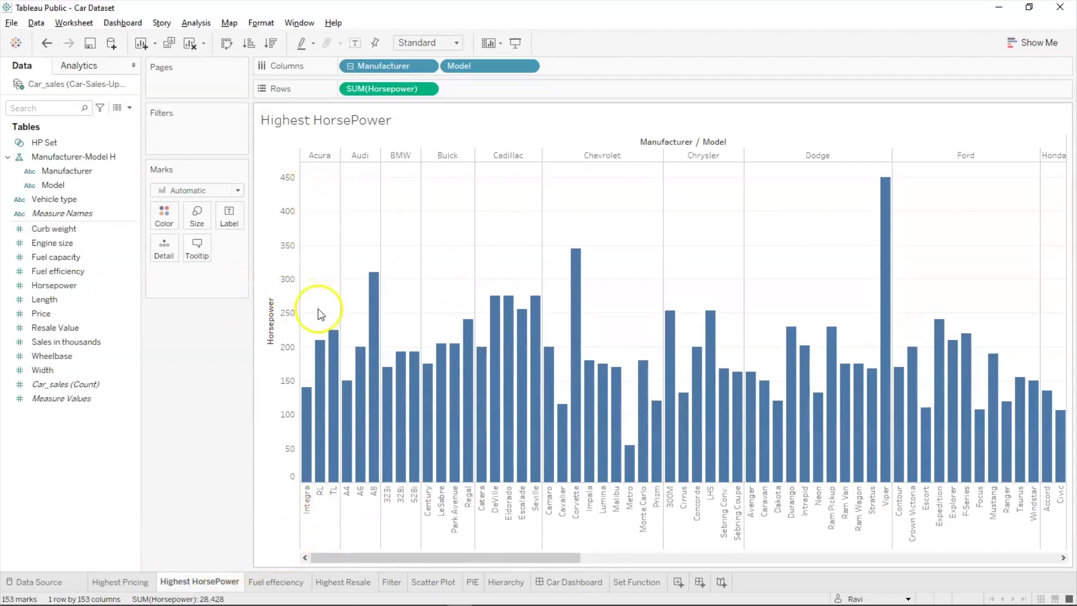
{"action": "mouse_move", "coordinate": [322, 389]}
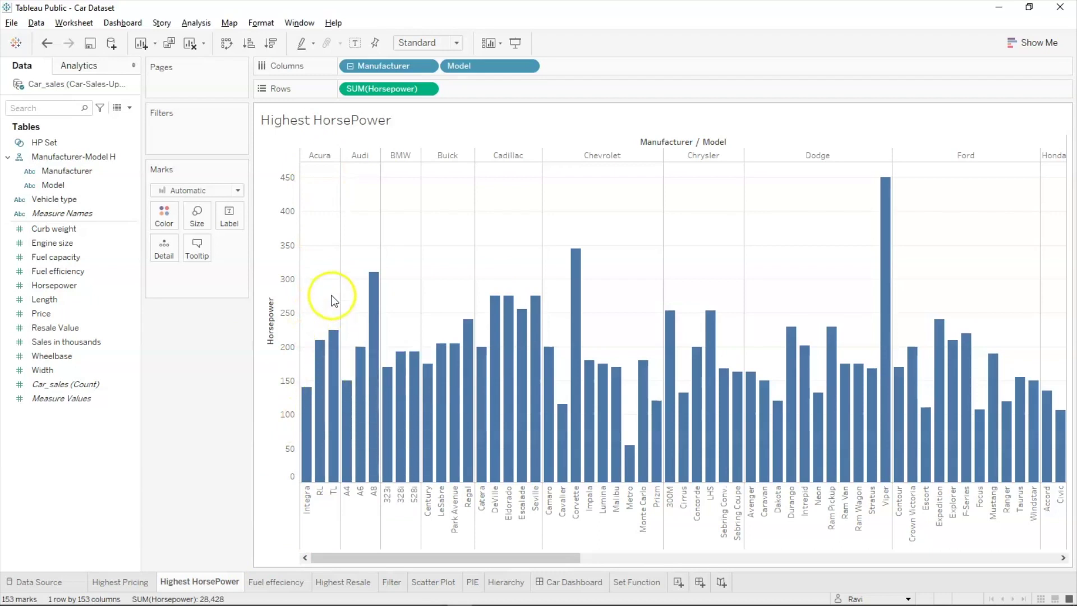
{"action": "mouse_move", "coordinate": [368, 412]}
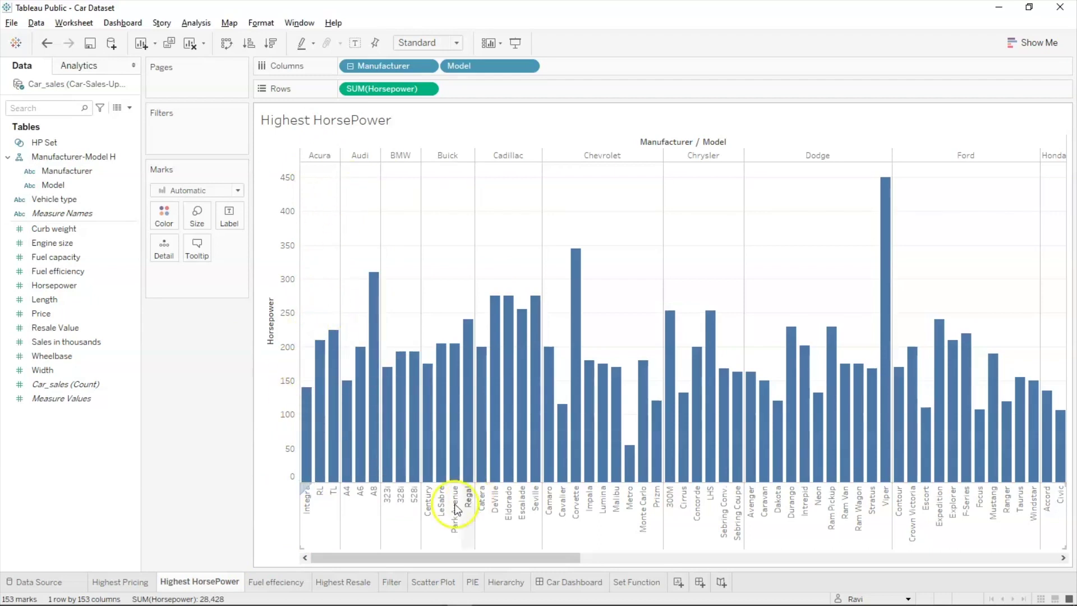
{"action": "mouse_move", "coordinate": [498, 439]}
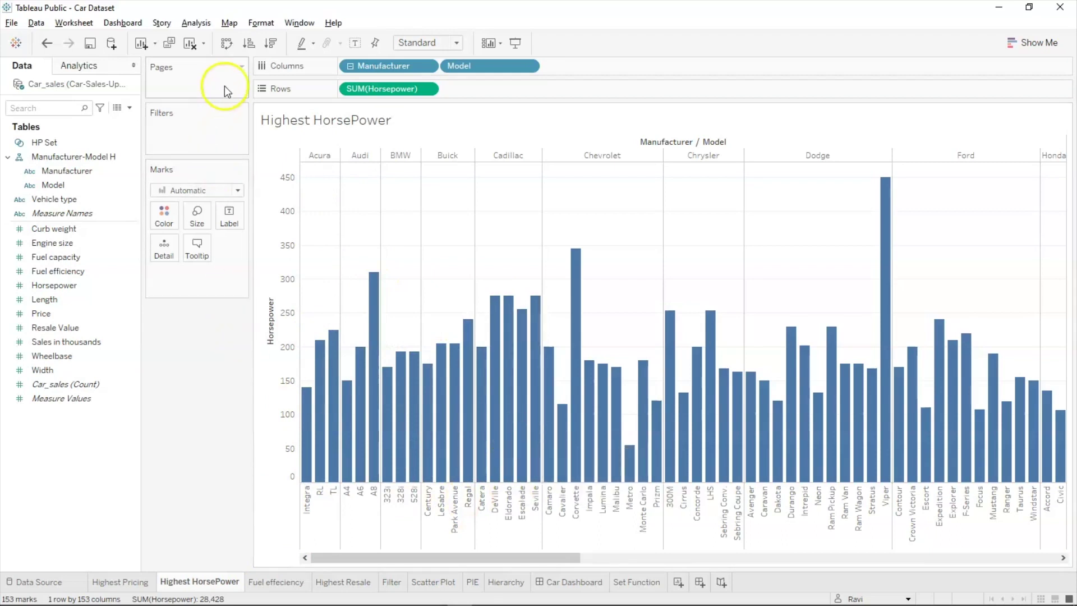
Sort the horsepower bars descending within each manufacturer, putting Buick's Regal (240 hp) first.
{"action": "left_click", "coordinate": [271, 44]}
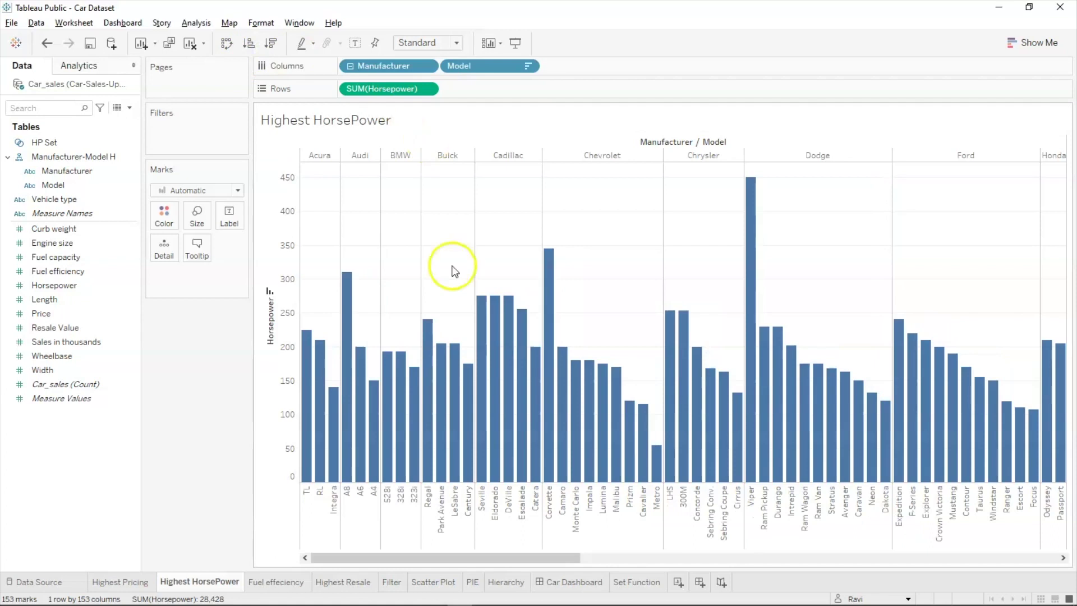
{"action": "mouse_move", "coordinate": [465, 382]}
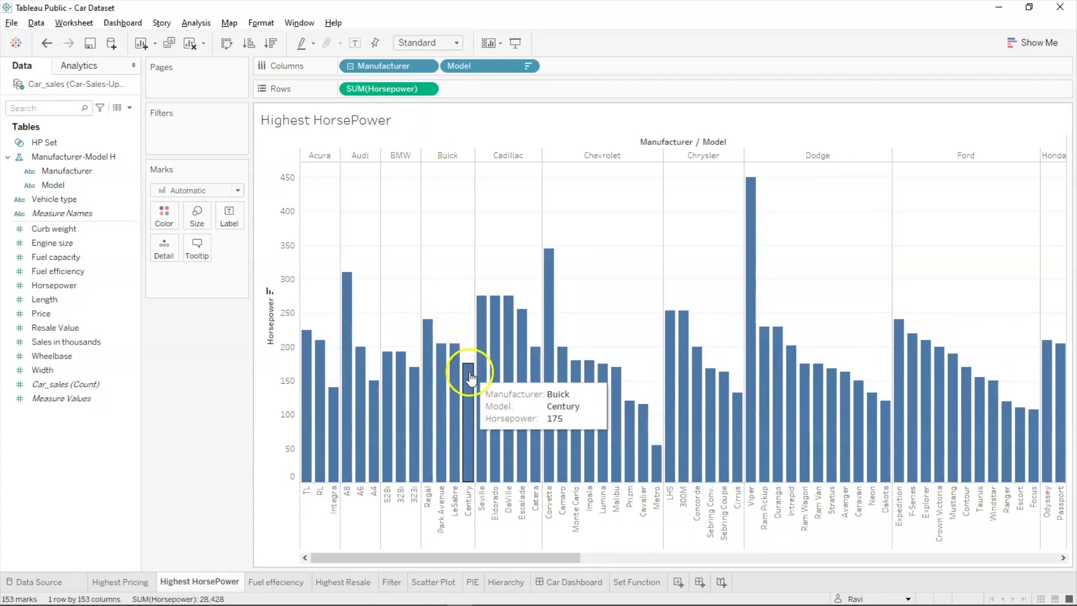
{"action": "mouse_move", "coordinate": [426, 325]}
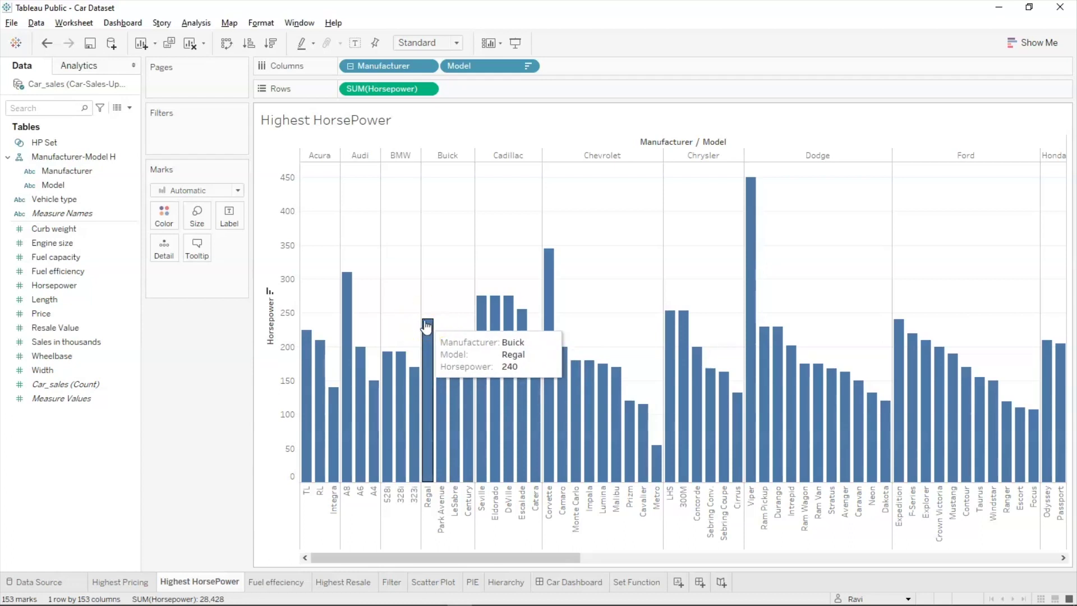
{"action": "mouse_move", "coordinate": [441, 353]}
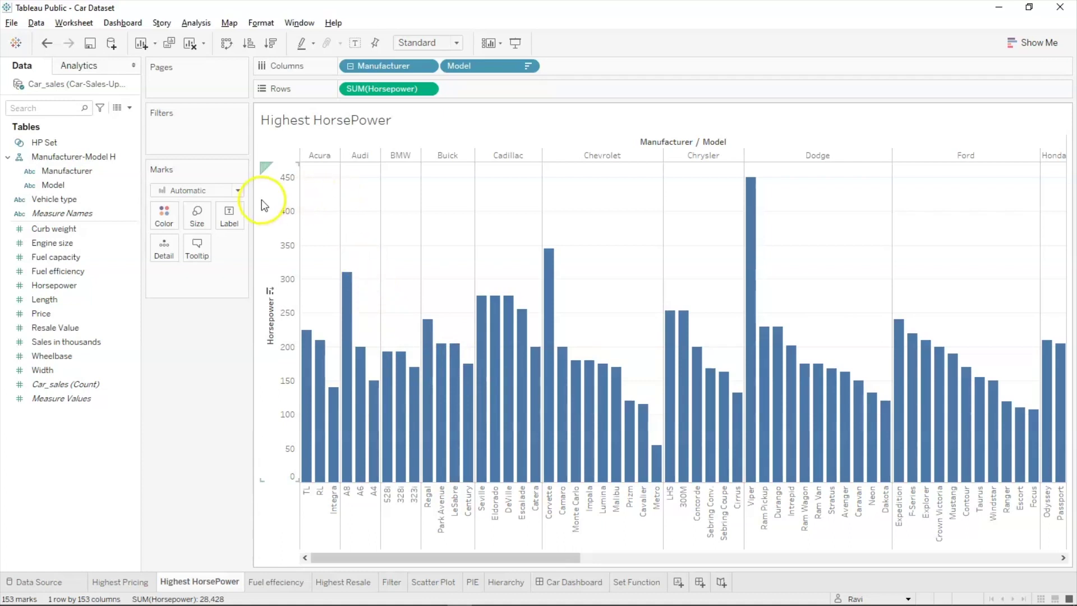
Put the Model field on the Color card so each car model's bar gets a distinct colour.
{"action": "left_click", "coordinate": [84, 230]}
{"action": "left_click", "coordinate": [70, 201]}
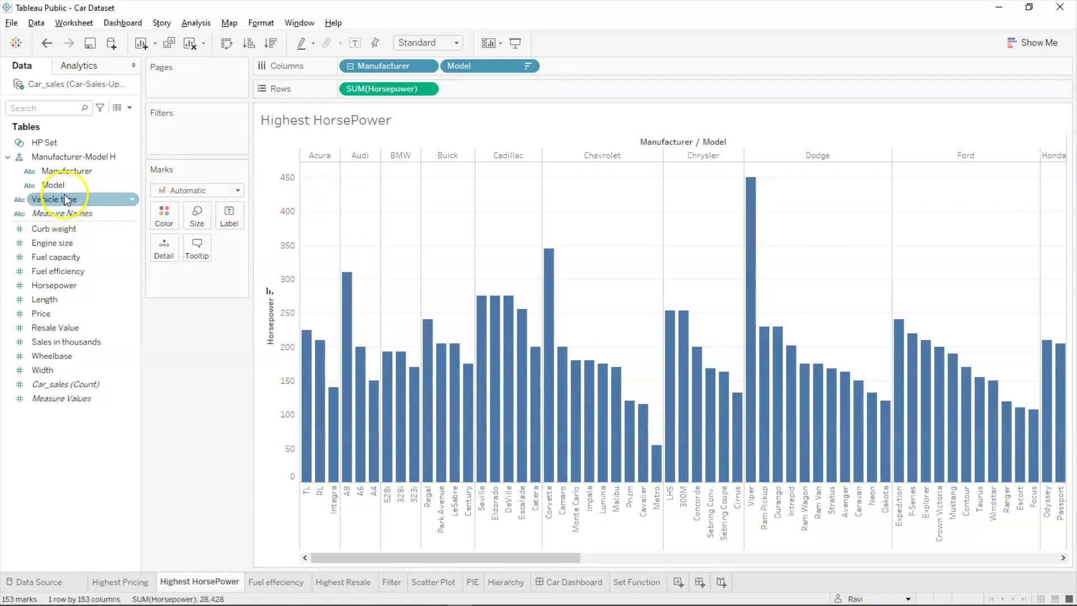
{"action": "left_click", "coordinate": [64, 187]}
{"action": "left_click_drag", "start_coordinate": [66, 194], "coordinate": [160, 213]}
{"action": "left_click_drag", "start_coordinate": [168, 213], "coordinate": [167, 216]}
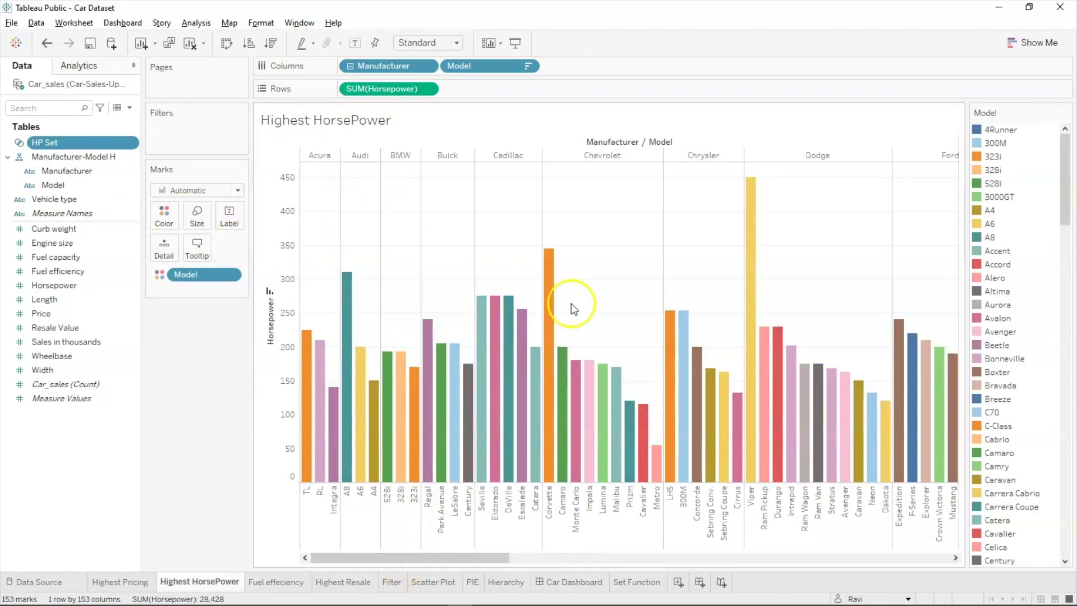
{"action": "mouse_move", "coordinate": [684, 395]}
{"action": "mouse_move", "coordinate": [501, 403]}
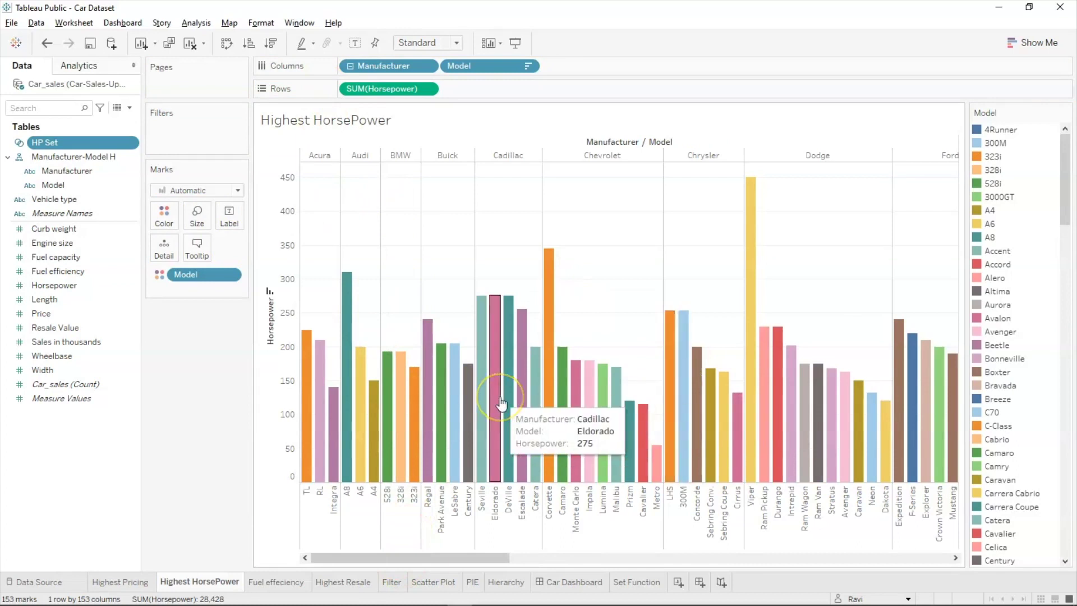
{"action": "key", "text": "alt+Tab"}
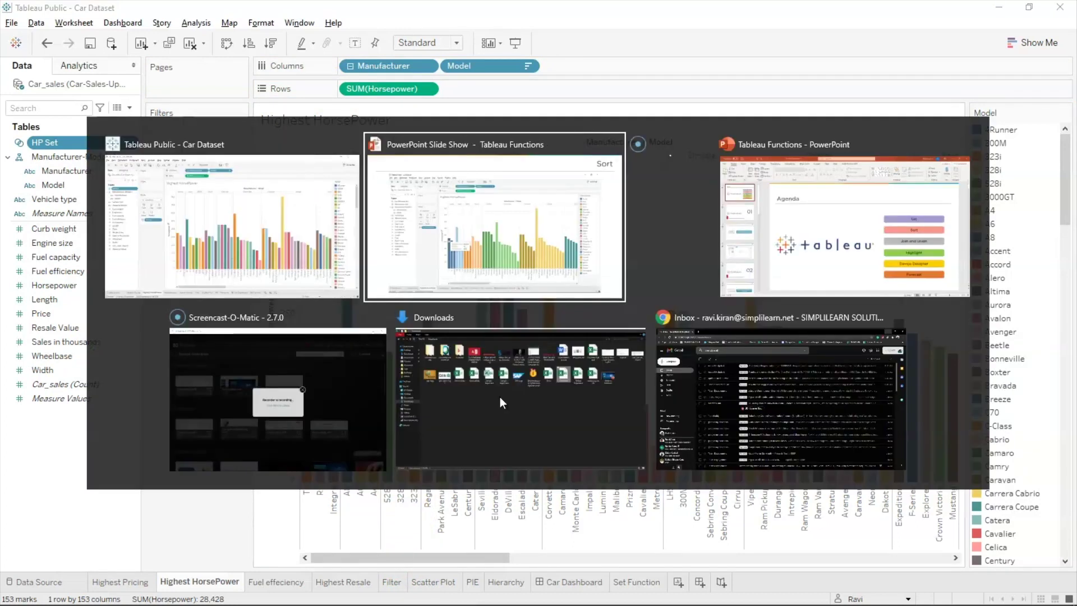
Advance the slide show two slides to the section 03 'Join and Union' divider.
{"action": "key", "text": "Right"}
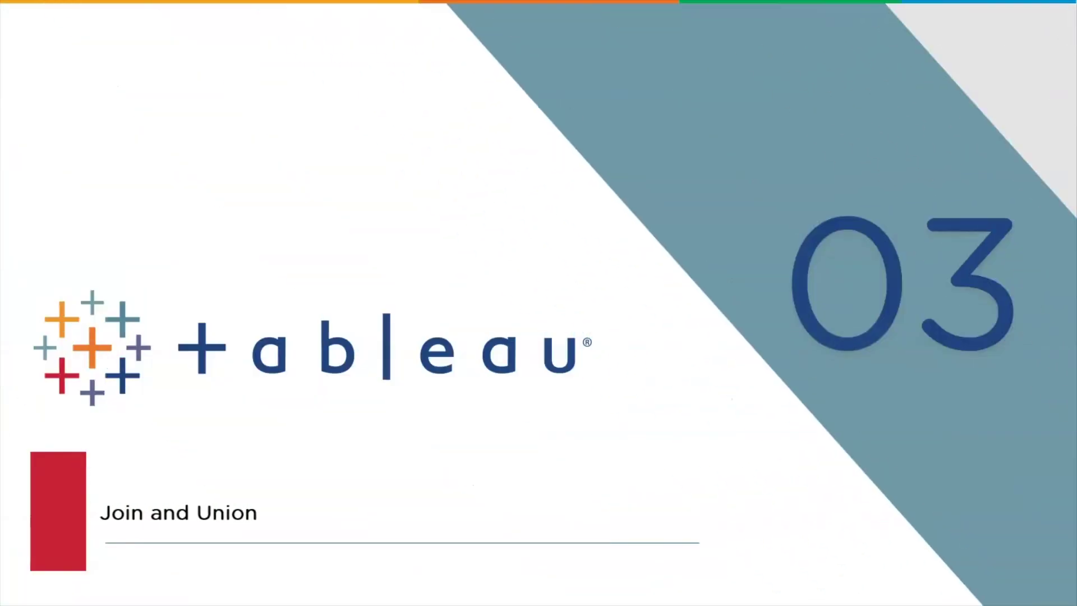
{"action": "key", "text": "Right"}
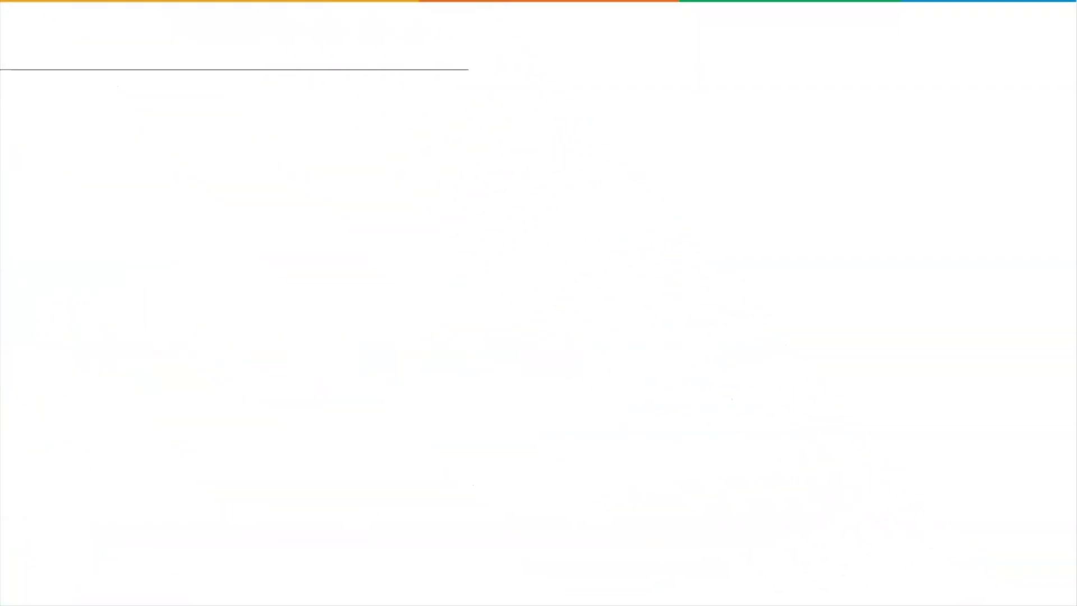